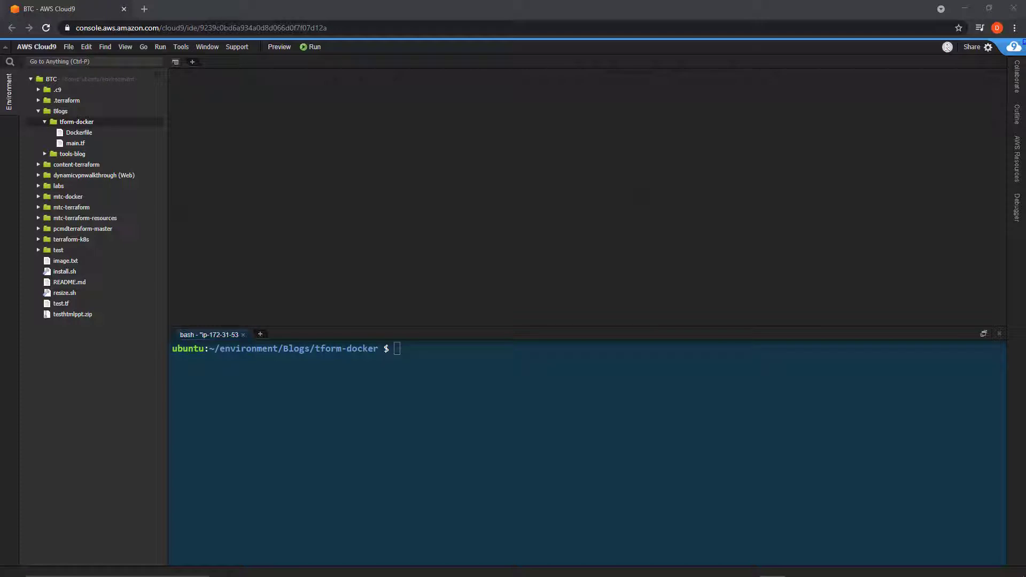
Step: Focus the Cloud9 terminal in the tform-docker project folder
left_click(437, 455)
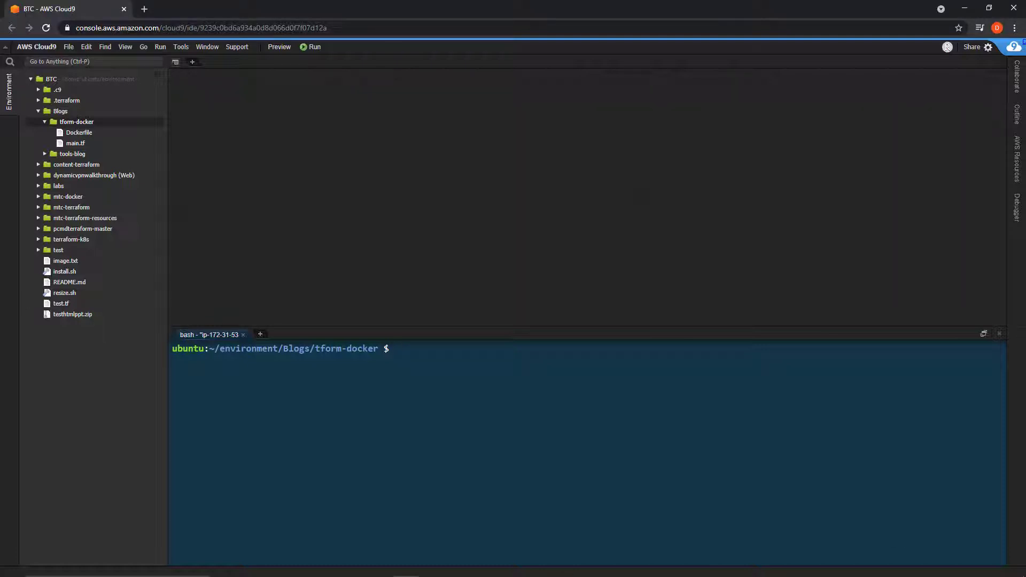
Step: Load morethancertified.com/terraform-in-docker in a new tab, then return to Cloud9
left_click(145, 9)
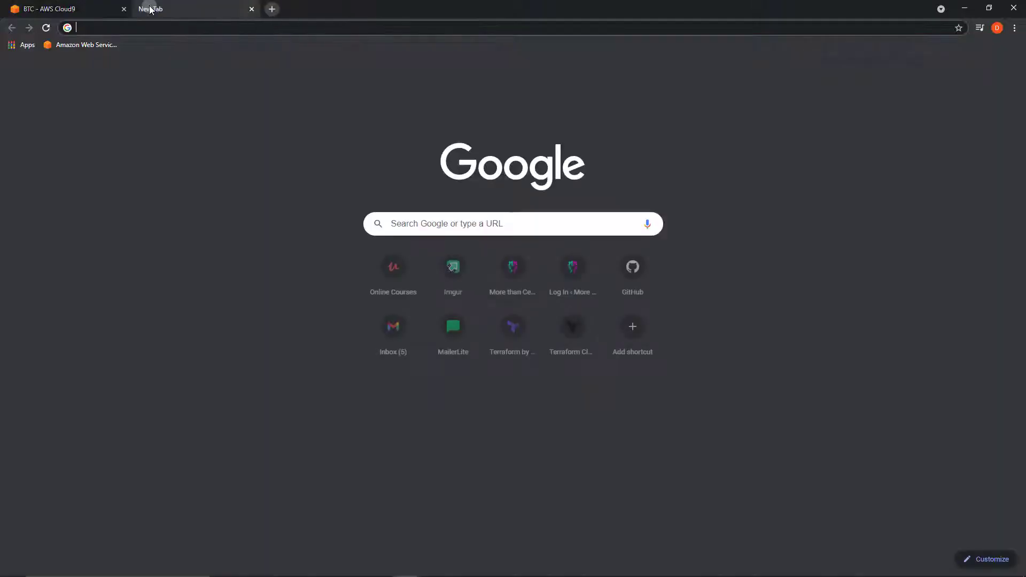
type("morethancertified.com/t")
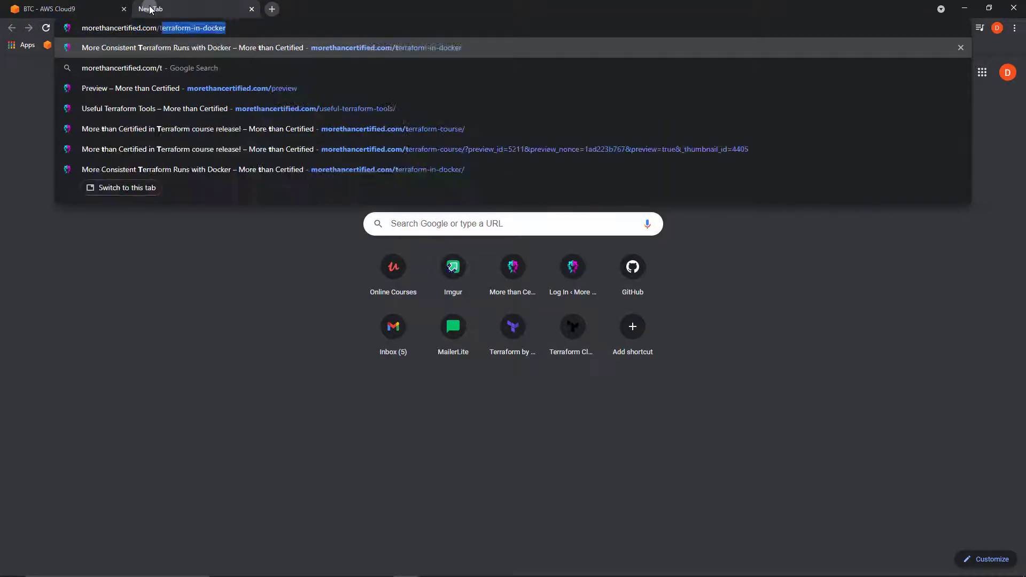
type("erraform-in-docker")
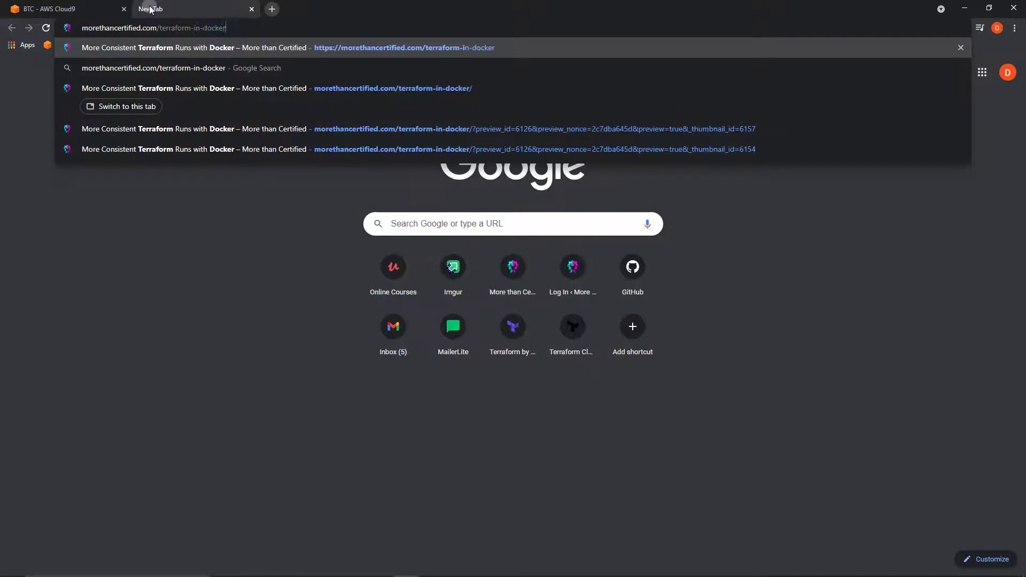
key("Return")
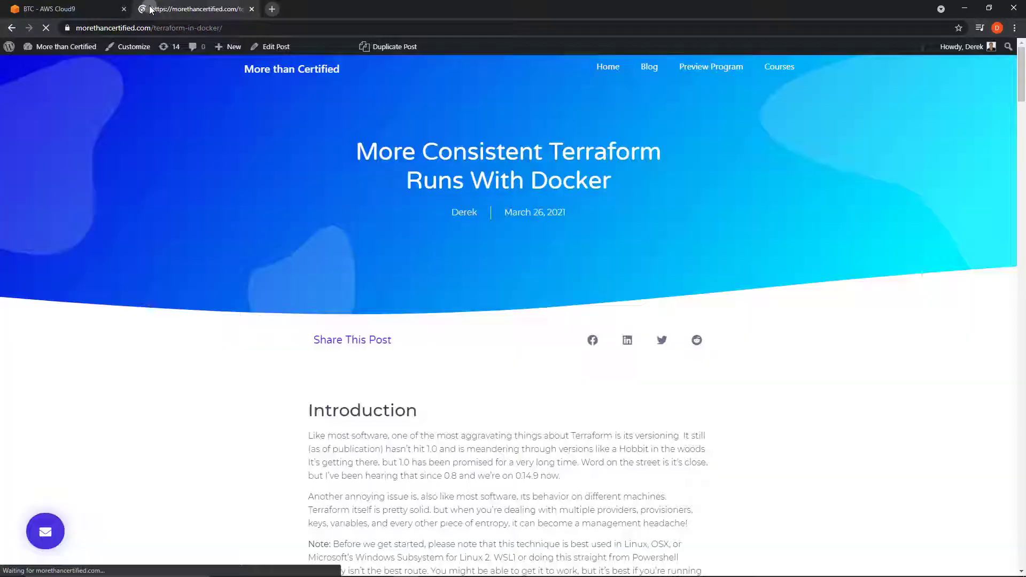
scroll(533, 201, "down", 5)
scroll(533, 200, "down", 2)
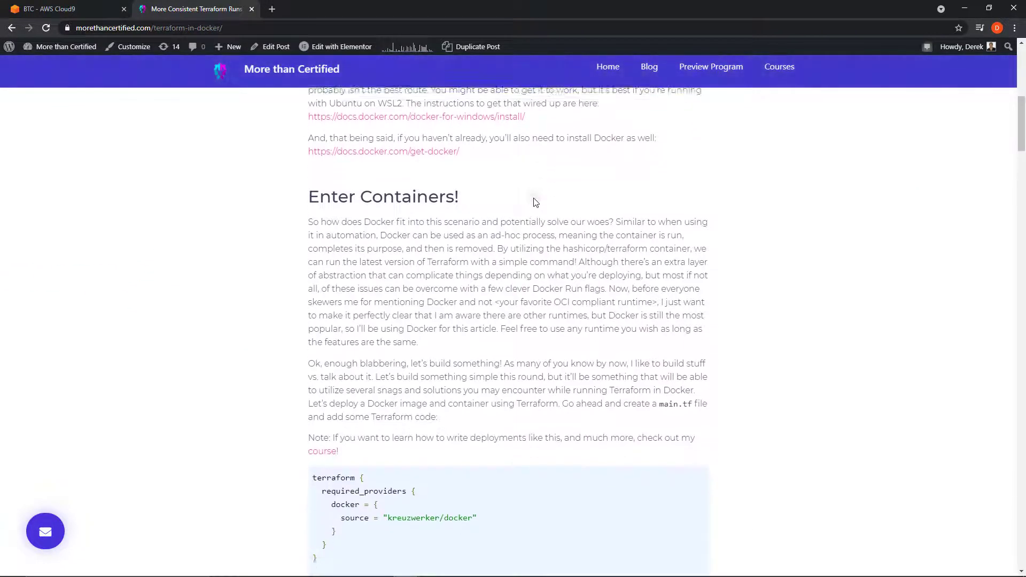
scroll(534, 201, "down", 5)
scroll(483, 309, "down", 4)
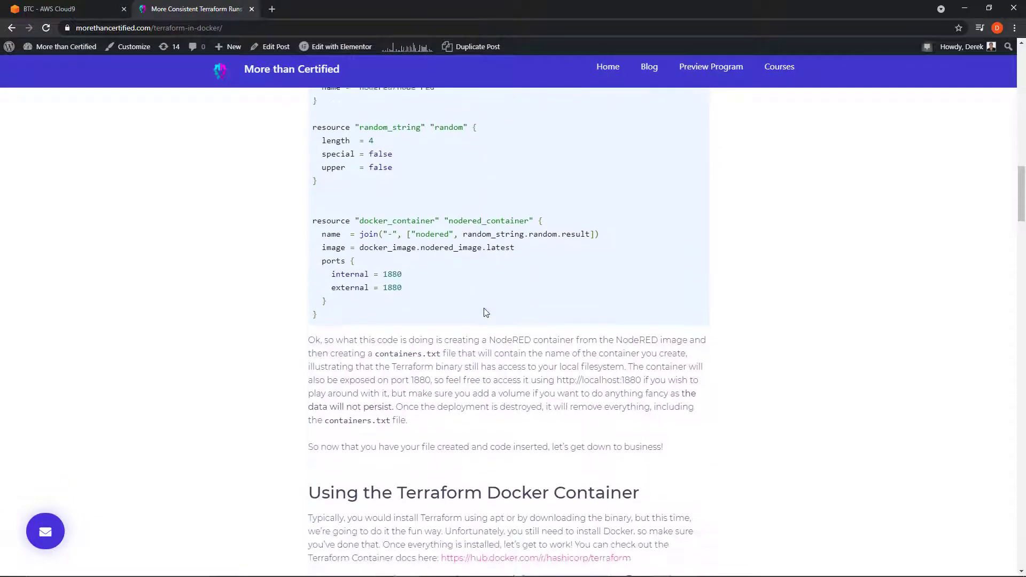
scroll(483, 311, "down", 3)
scroll(484, 309, "up", 5)
key("ctrl+shift+Tab")
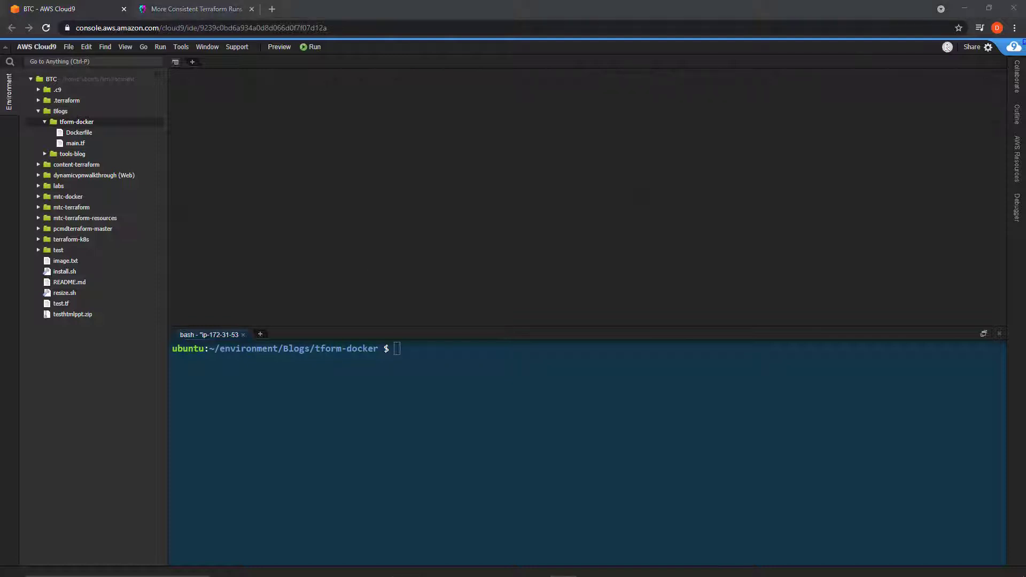
Step: Open main.tf to show its Docker provider and NodeRED resources, briefly checking the blog
left_click(78, 143)
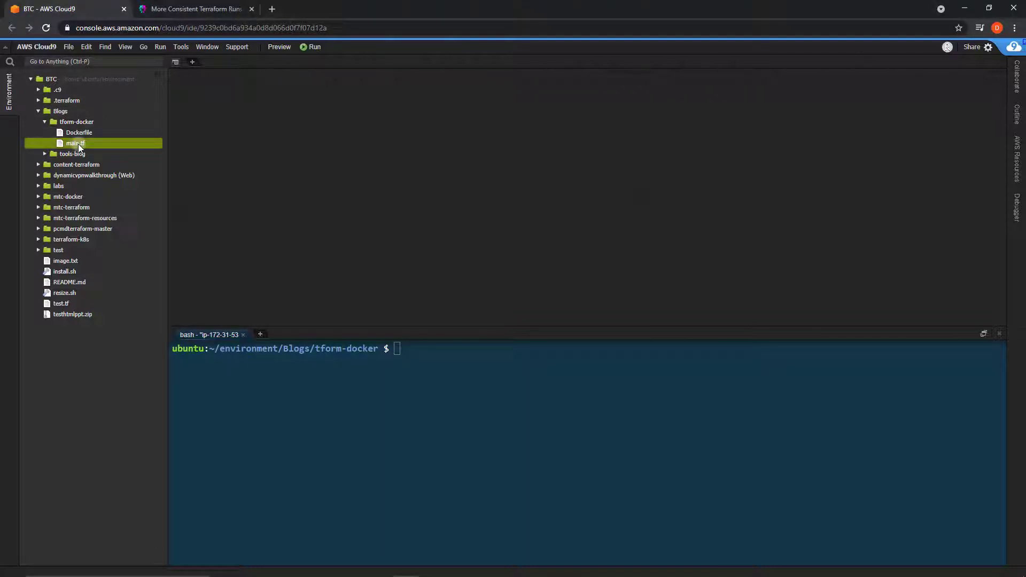
double_click(78, 144)
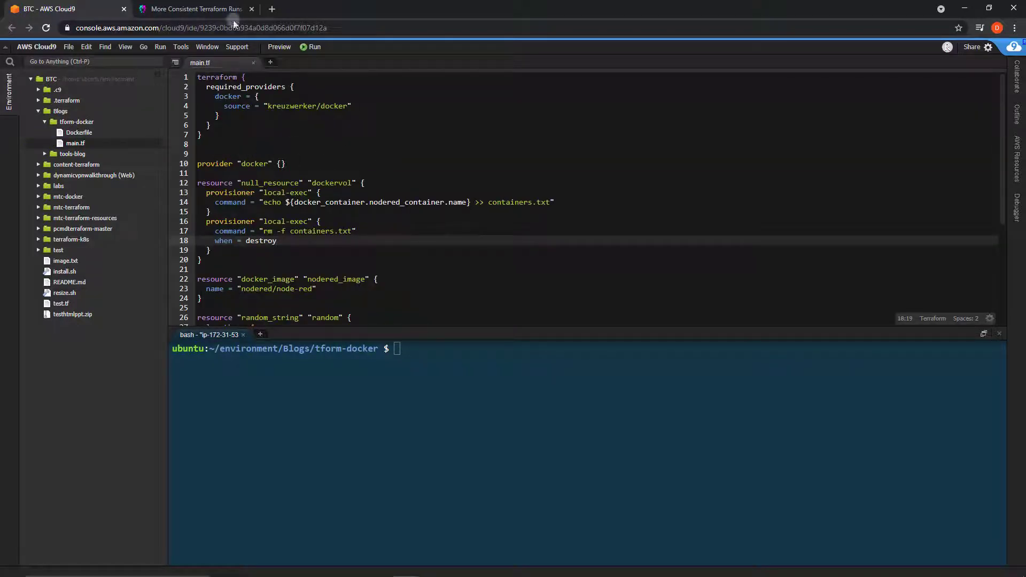
left_click(211, 9)
scroll(447, 245, "down", 1)
scroll(451, 256, "up", 1)
scroll(450, 259, "down", 1)
scroll(465, 296, "down", 1)
scroll(472, 330, "down", 2)
scroll(448, 317, "up", 3)
scroll(434, 300, "up", 2)
scroll(321, 200, "up", 2)
left_click(129, 15)
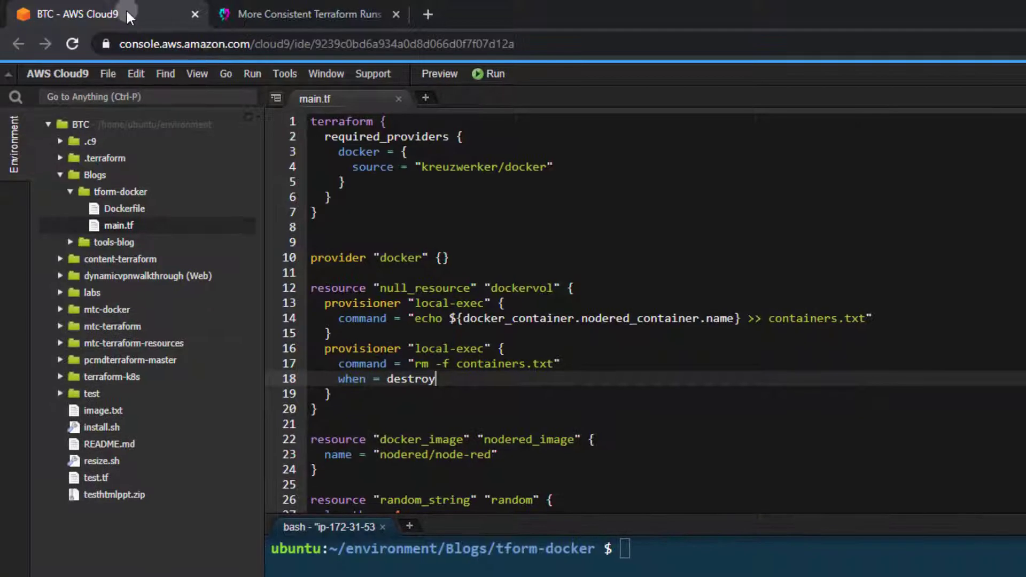
scroll(527, 287, "down", 4)
scroll(562, 240, "down", 1)
scroll(455, 340, "down", 5)
scroll(454, 339, "up", 6)
scroll(455, 336, "up", 4)
Step: Confirm Docker 19.03.13 is installed and pull hashicorp/terraform:light
left_click(576, 499)
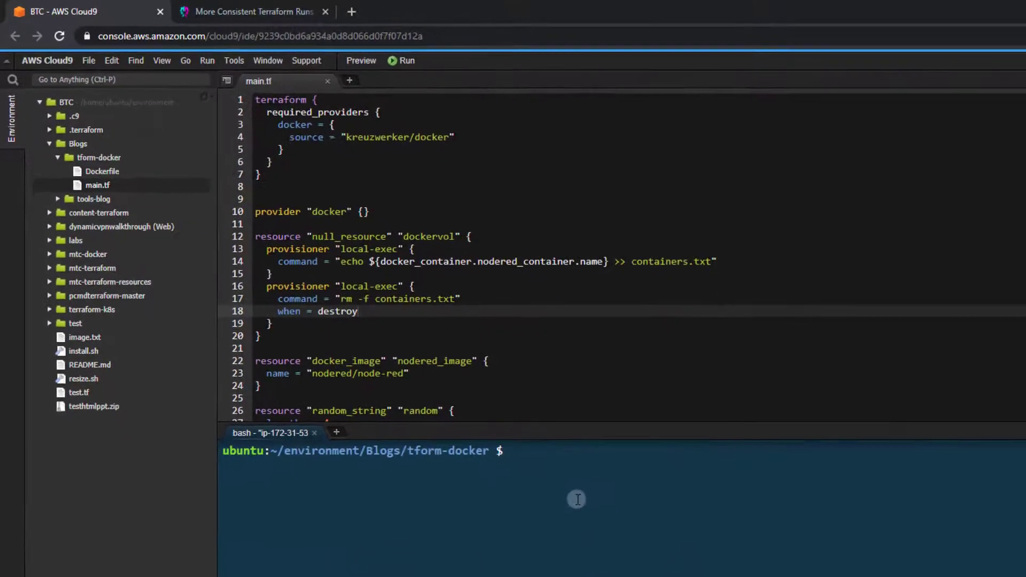
type("docker --version")
key("Return")
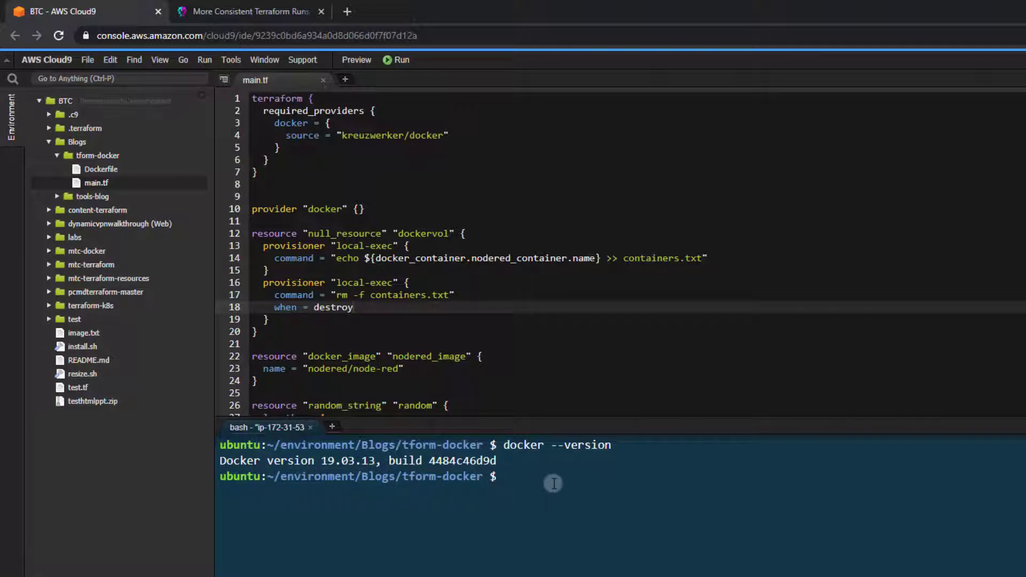
type("clear")
key("Return")
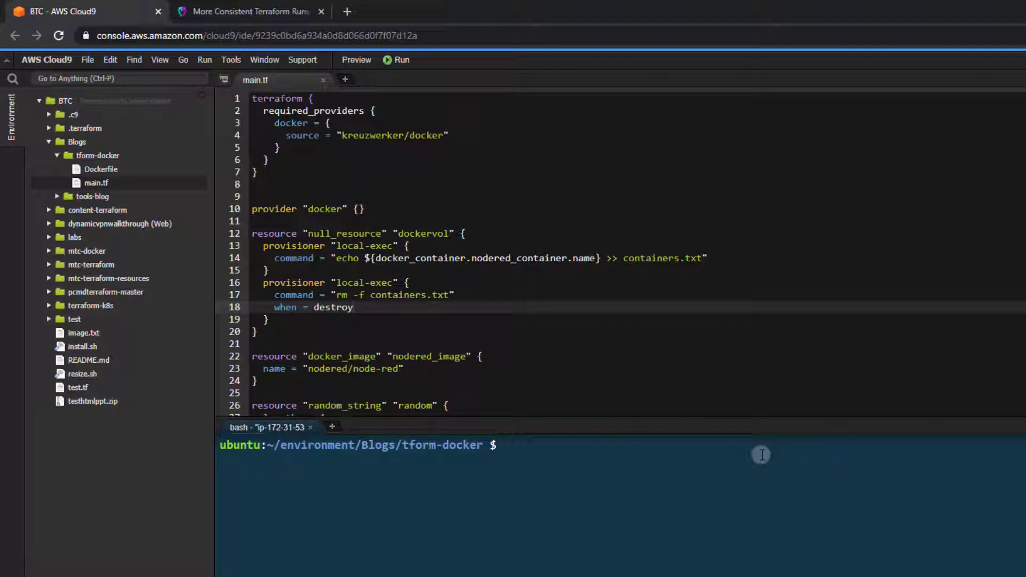
type("docker pull hashicorp/terraform:light")
key("Return")
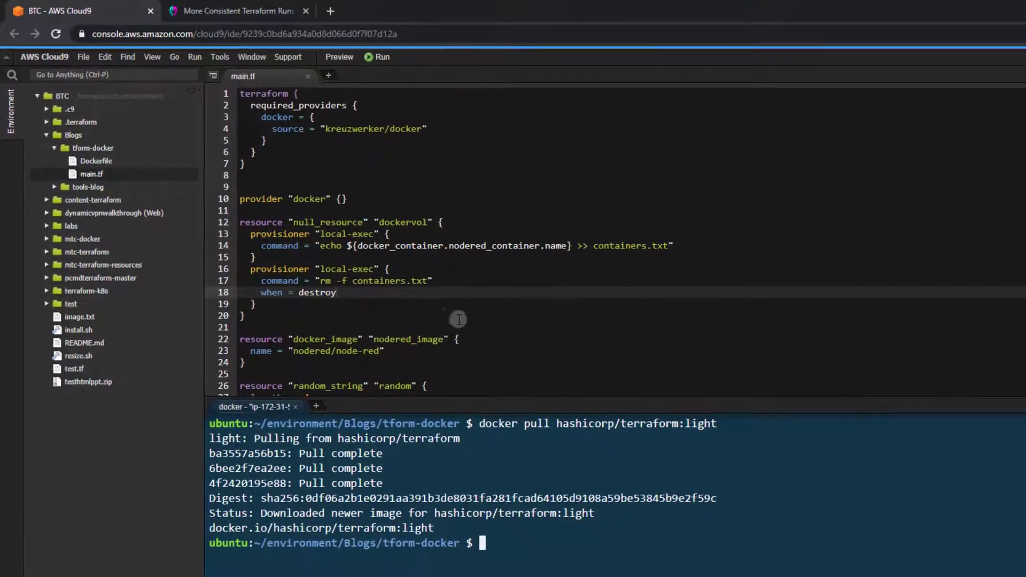
Step: Read the light and full image docs on Docker Hub's hashicorp/terraform page, then return to the blog
left_click(231, 11)
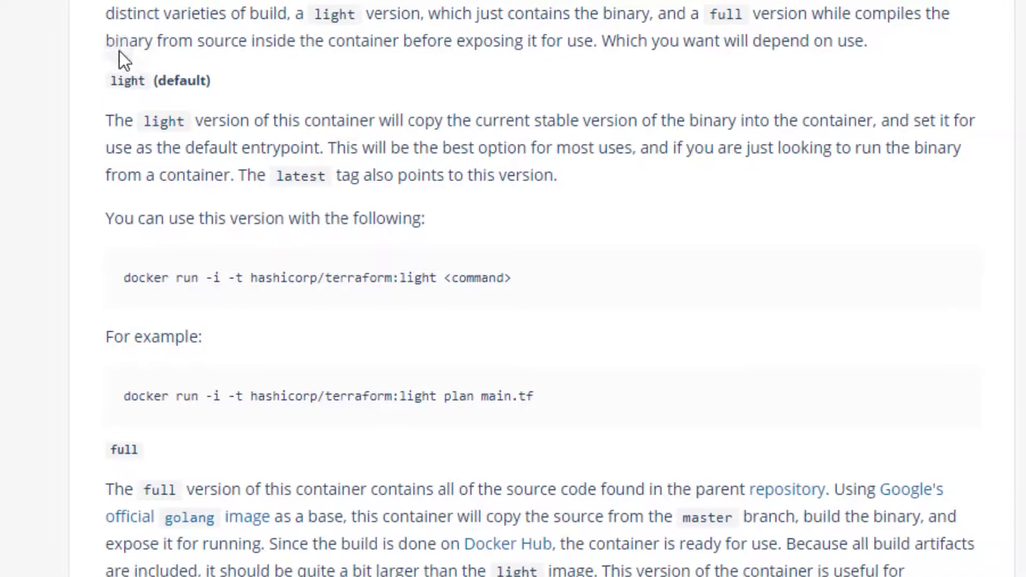
left_click(173, 10)
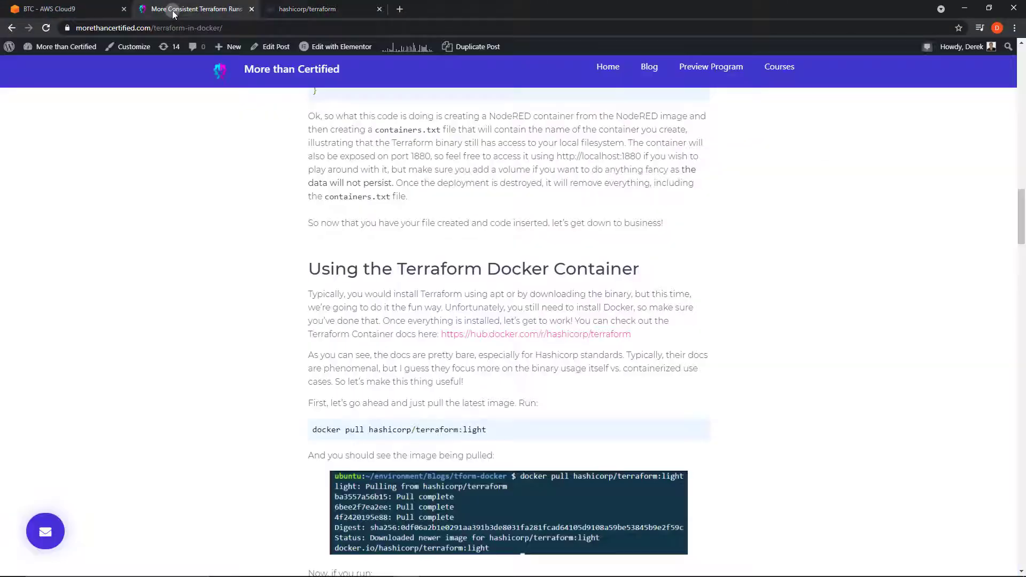
Step: List hashicorp/terraform:light's untruncated layer history, clearing the terminal before and after
left_click(72, 9)
type("clear")
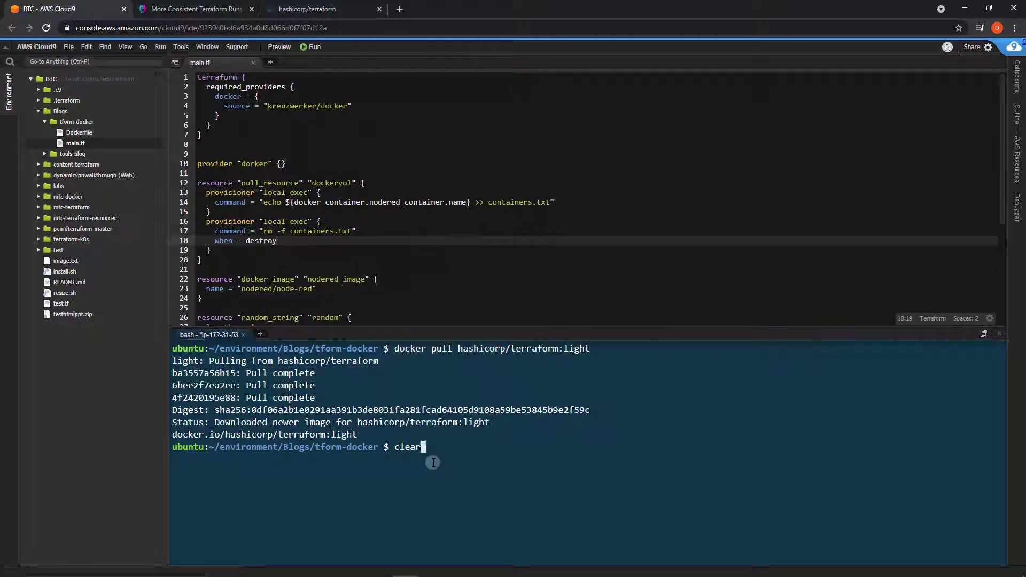
key("Return")
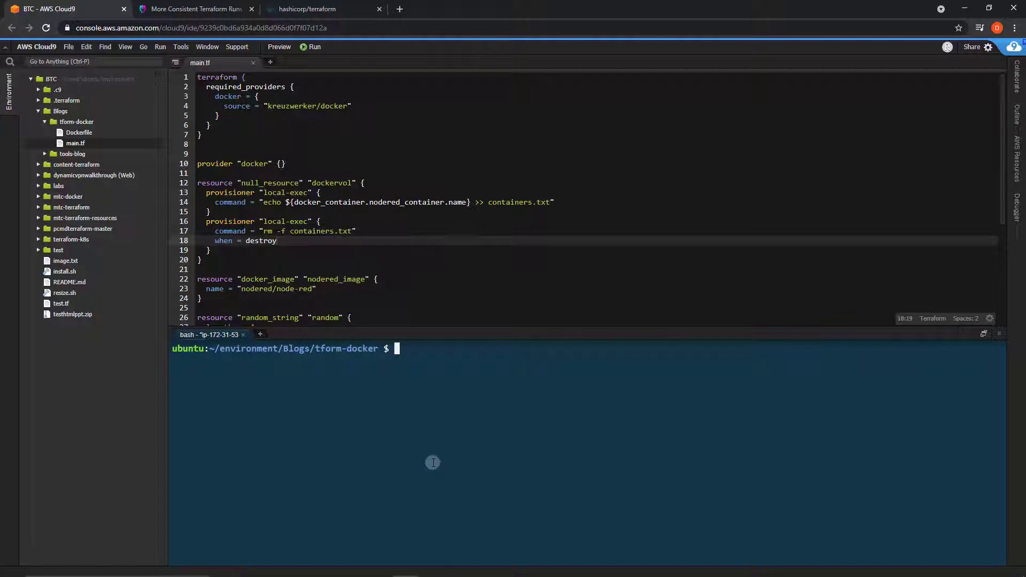
type("docker history --notr")
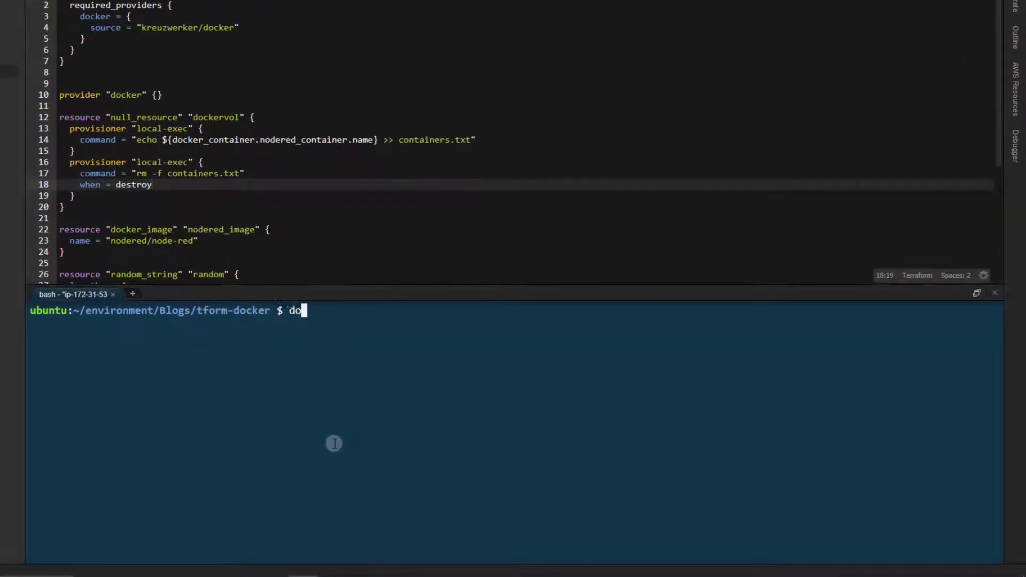
key("BackSpace")
key("BackSpace")
type("-trunc ")
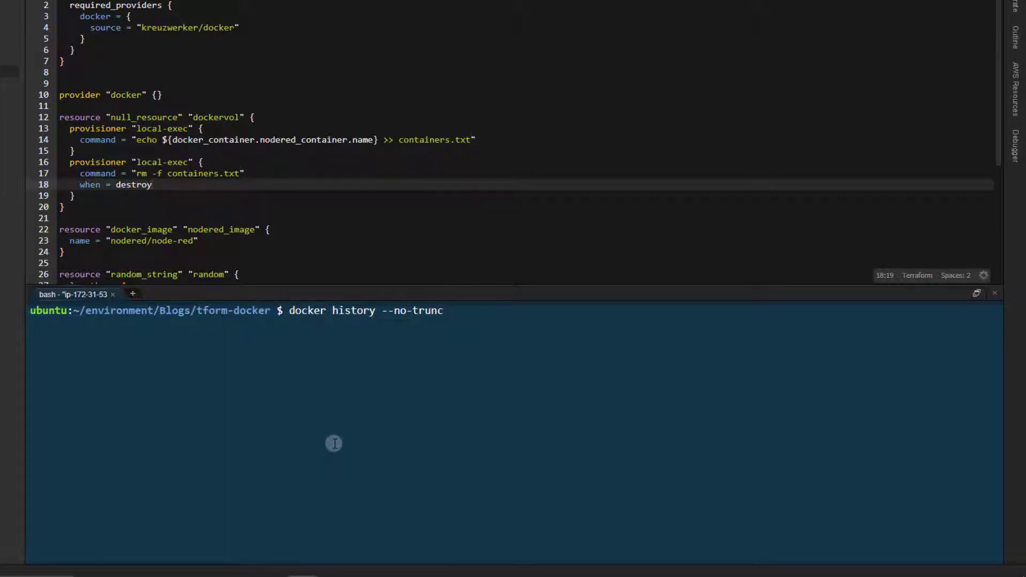
type("hashicorp/terraform:light")
key("Return")
type("clear")
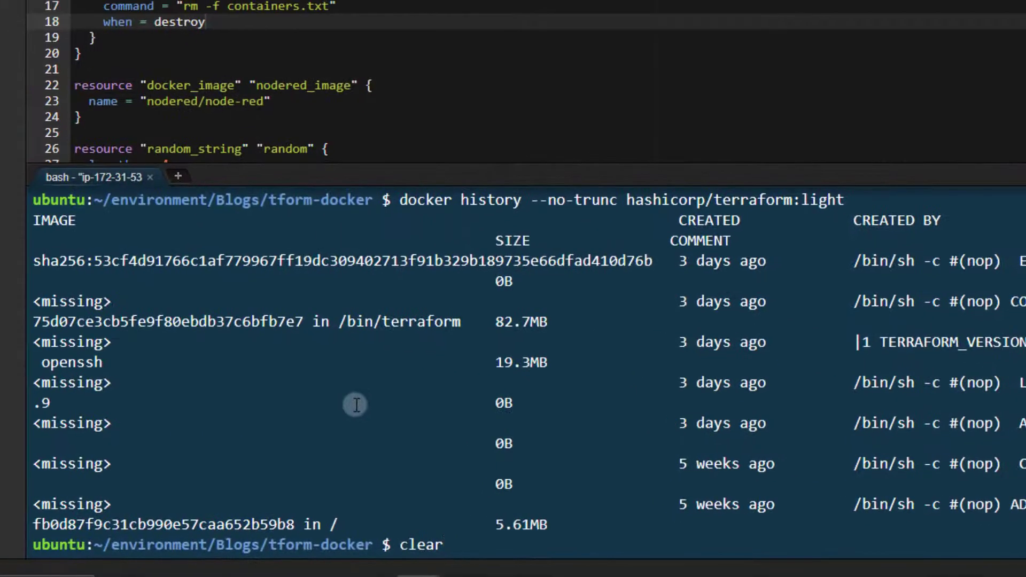
key("Return")
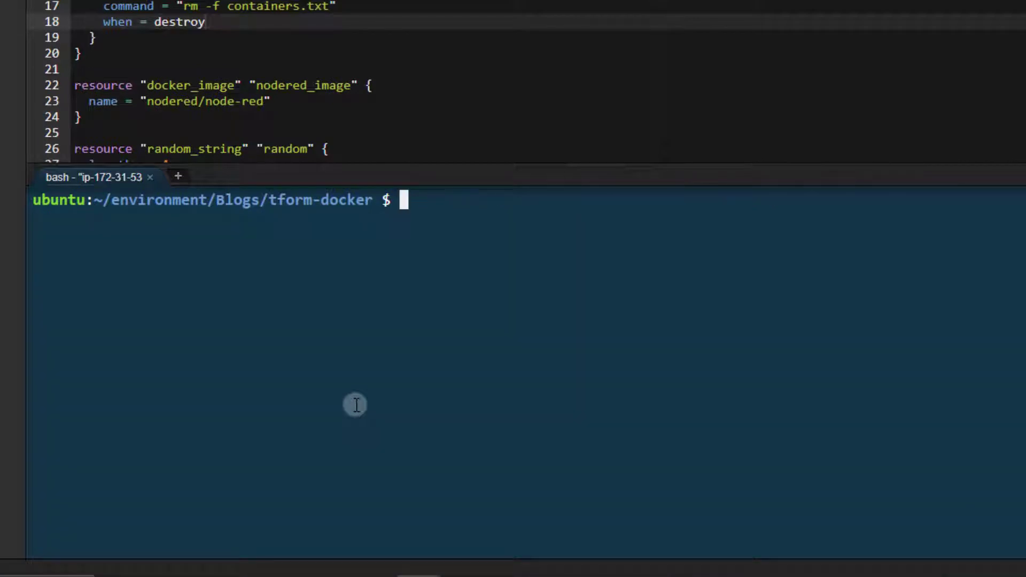
type("docker run ")
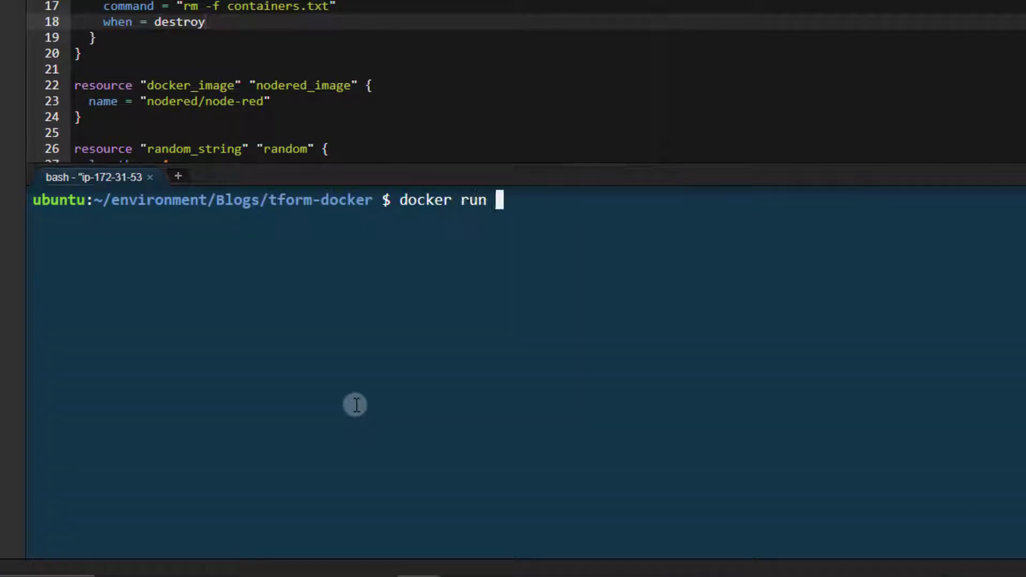
type("--rm ")
type("-it ")
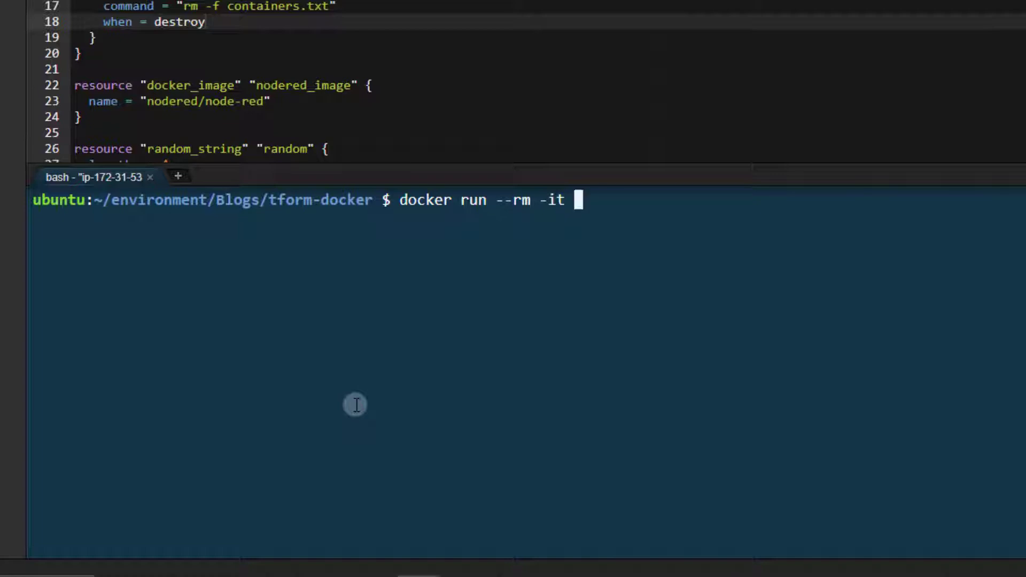
type("hashicorp/")
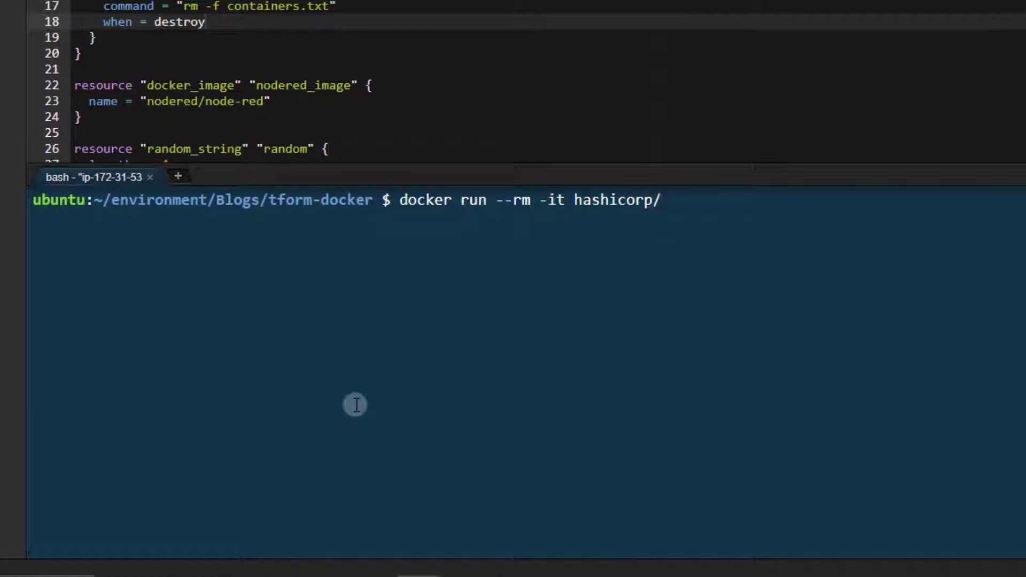
type("terraform:light version")
Step: Show Terraform v0.14.9 from a --rm terraform:light container, then clear the terminal
key("Return")
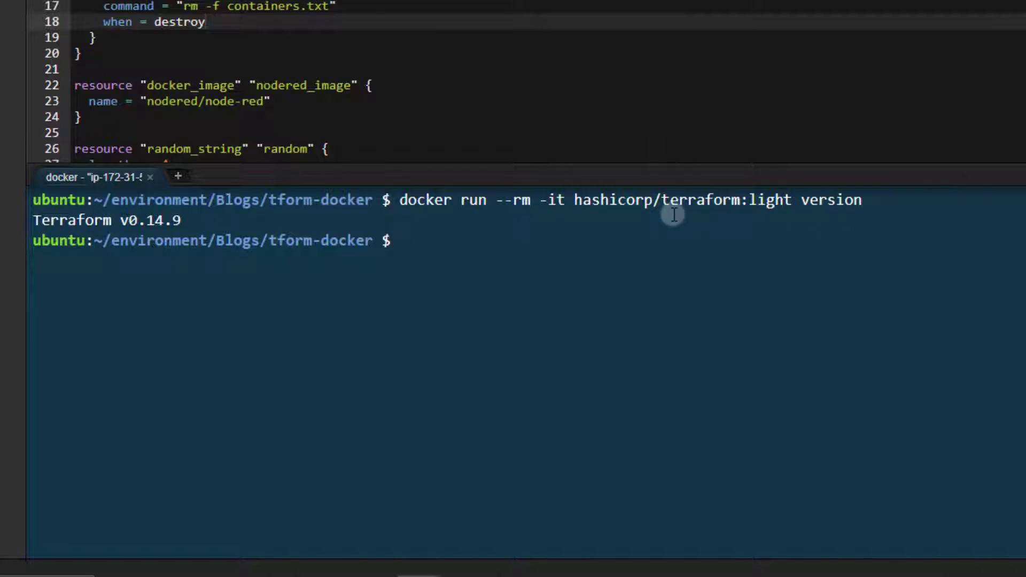
type("clear")
key("Return")
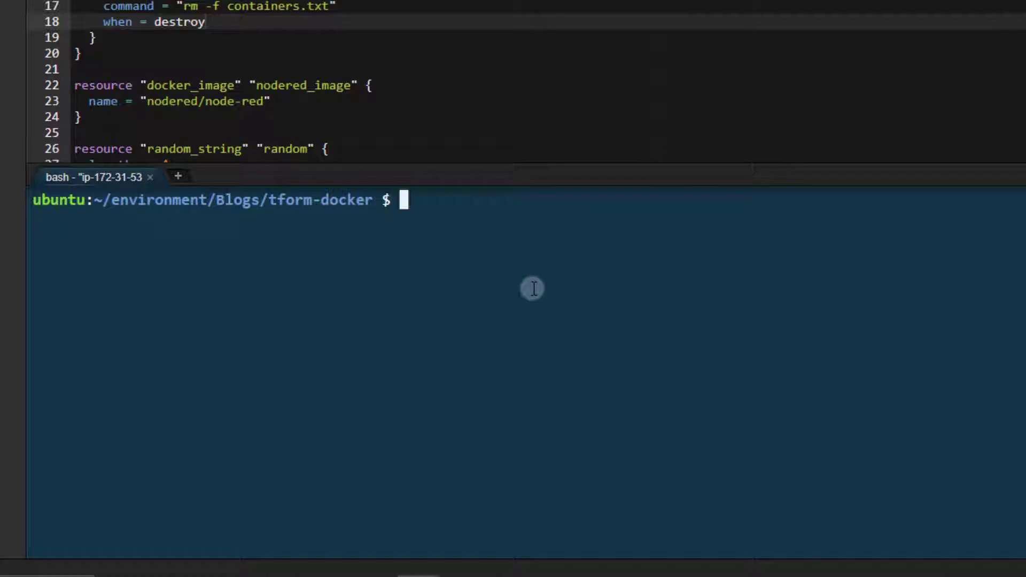
type("docker run --rm -it hashicorp/terraform:light version")
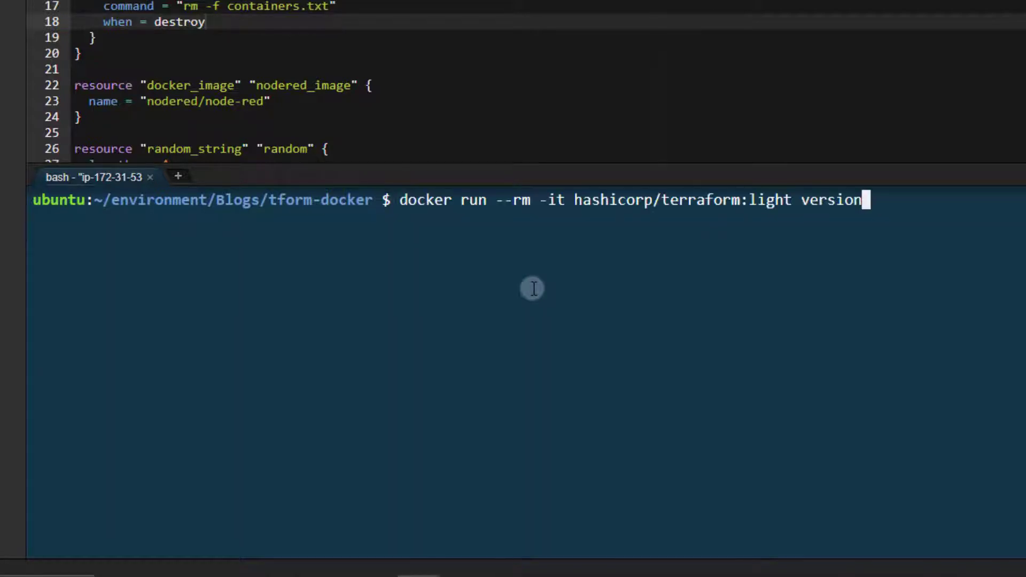
Step: Rerun the container with init instead of version, getting the empty-directory message
key("BackSpace")
key("BackSpace")
key("BackSpace")
key("BackSpace")
key("BackSpace")
key("BackSpace")
key("BackSpace")
type("init")
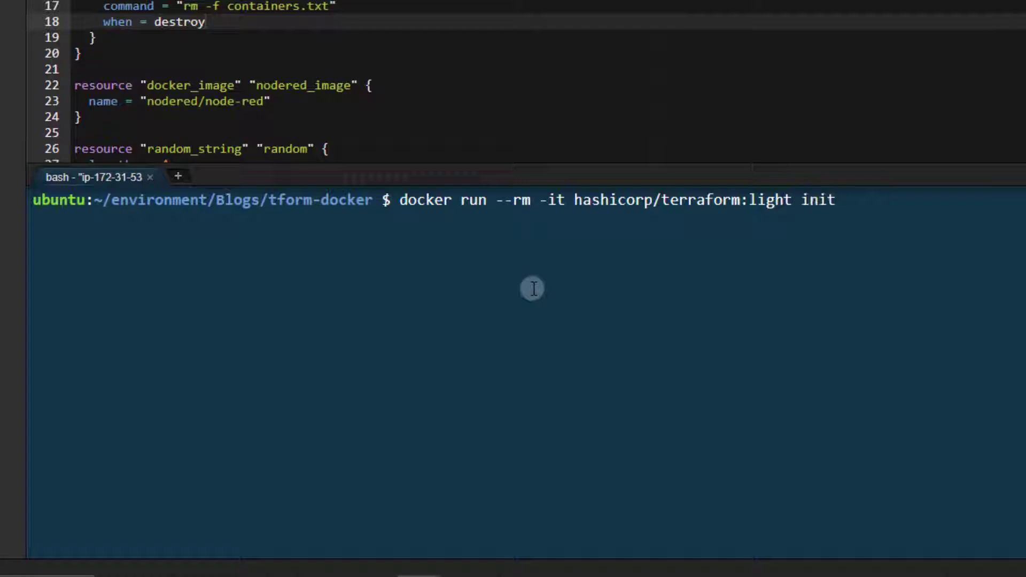
key("Return")
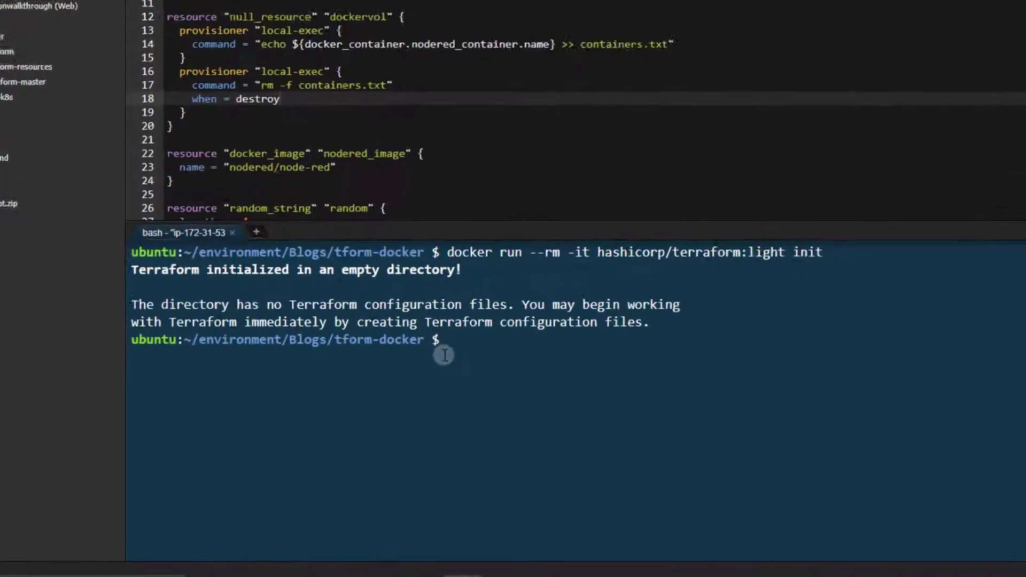
type("clear")
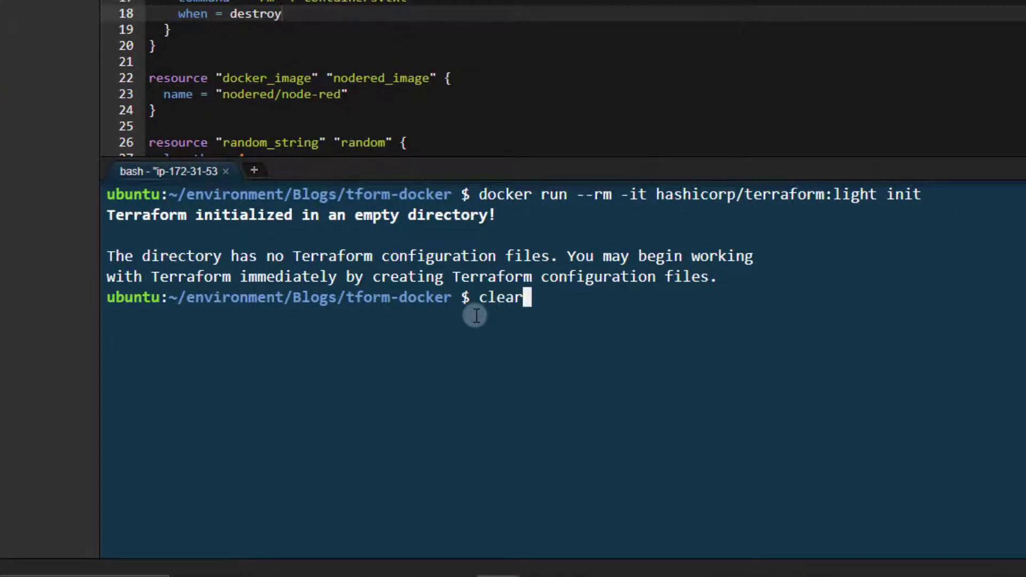
Step: Run init with $PWD mounted at /data, then point out the new .terraform folder and .terraform.lock.hcl
key("Return")
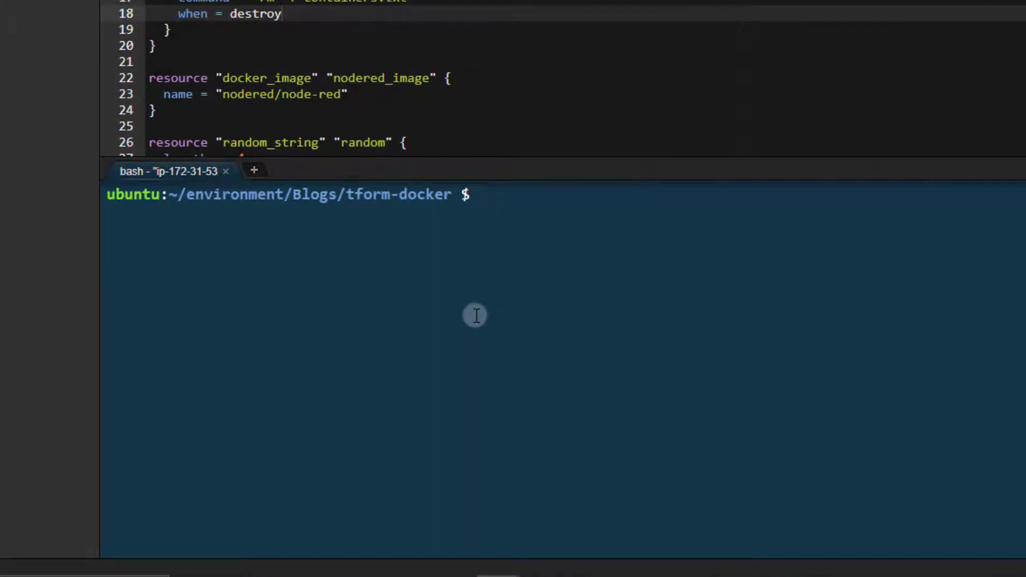
type("docker run --rm")
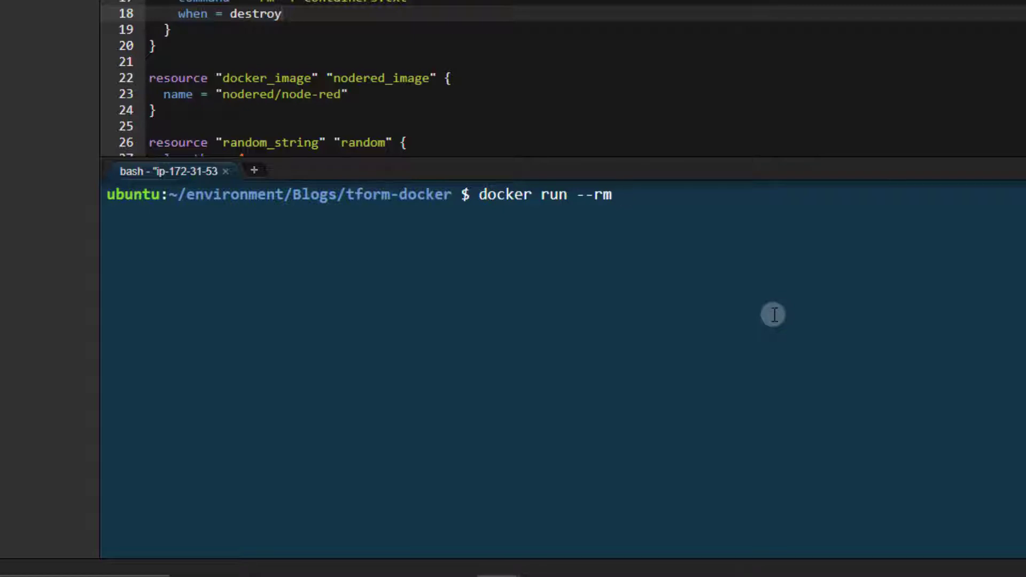
type(" -it -")
type("v $PWD")
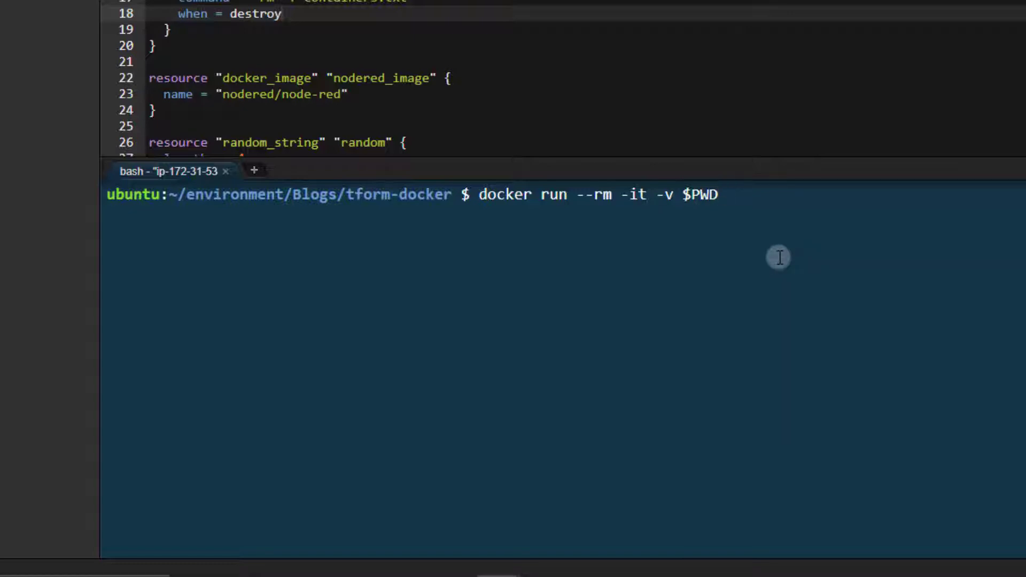
type(":/data ")
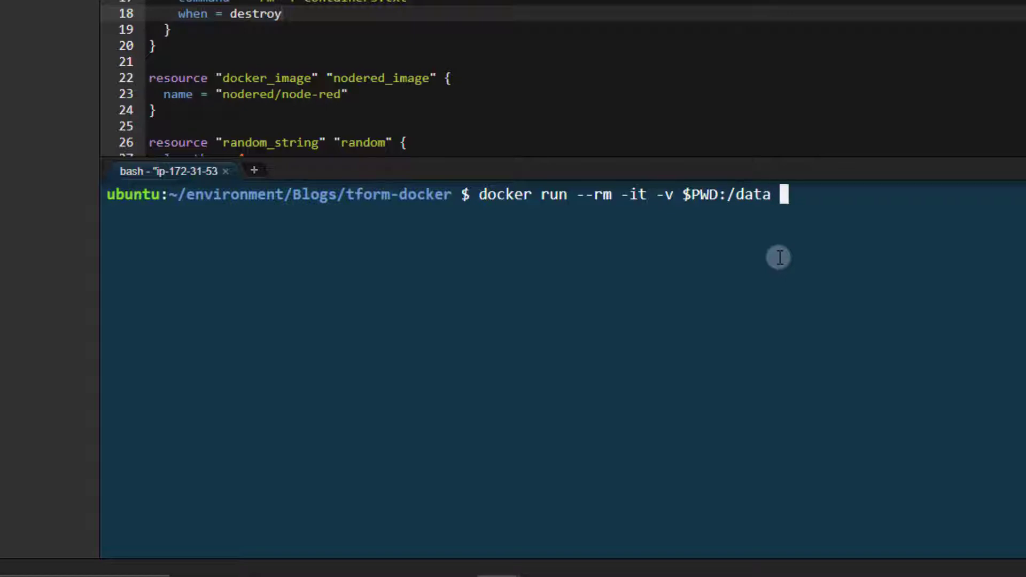
type("-")
type("w /data")
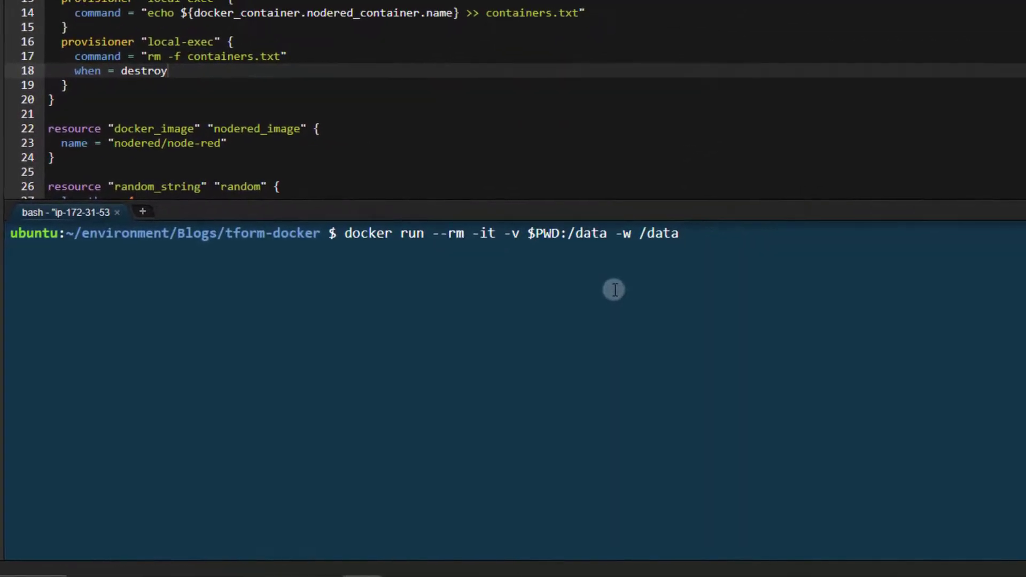
type(" hashicorp/terraform:light init")
key("Return")
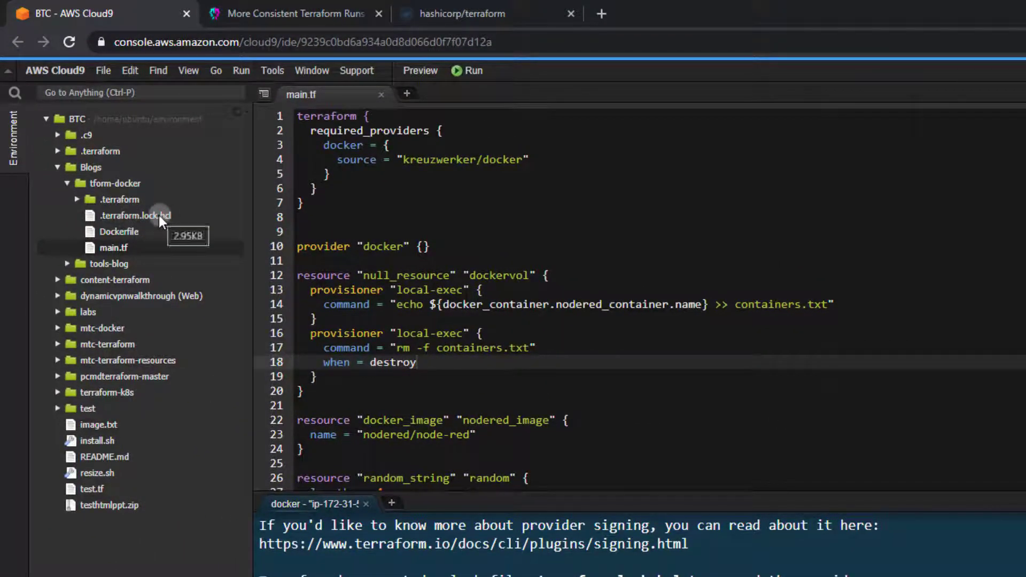
left_click(157, 215)
left_click(121, 196)
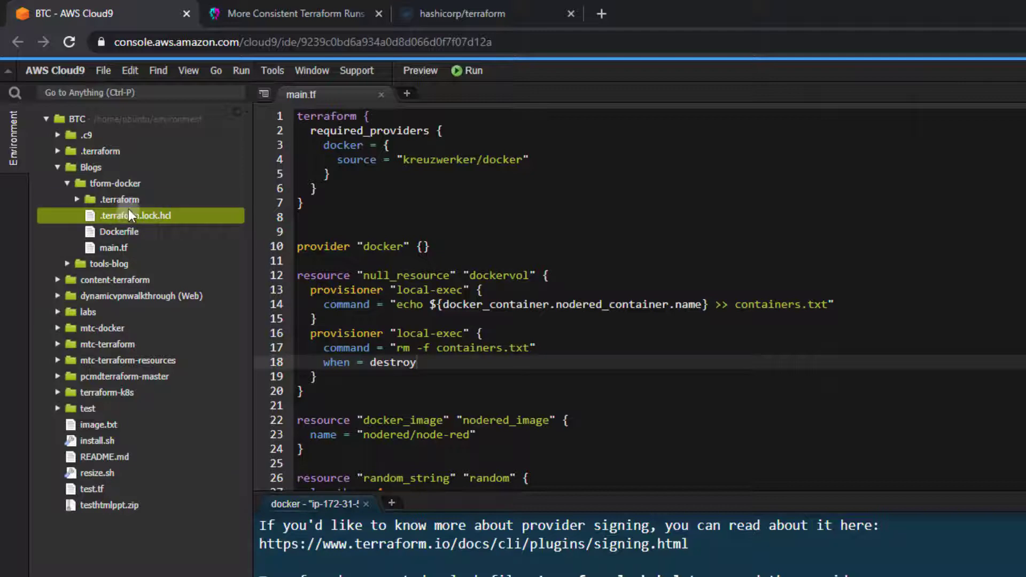
left_click(132, 200)
left_click(132, 202)
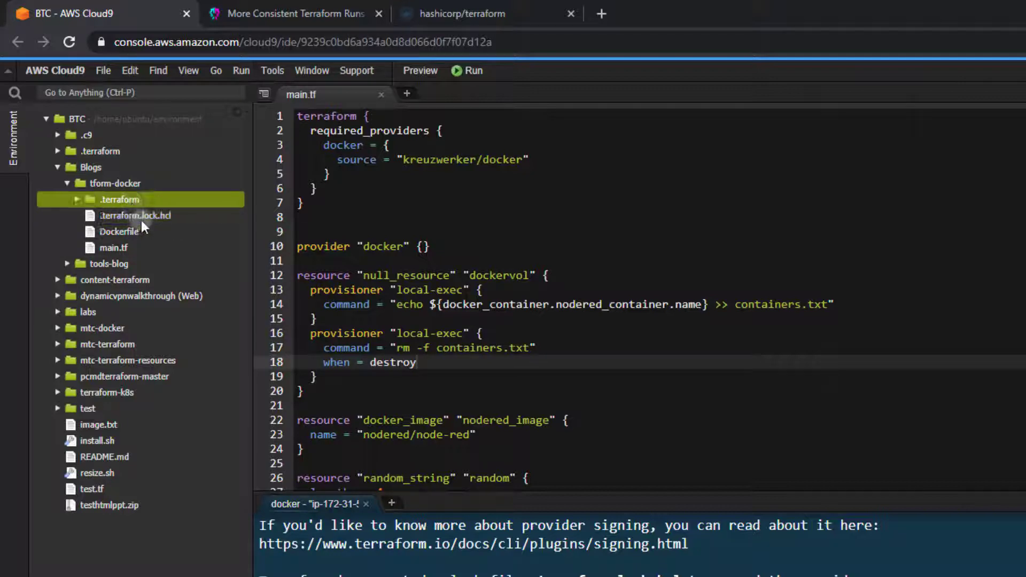
left_click(139, 213)
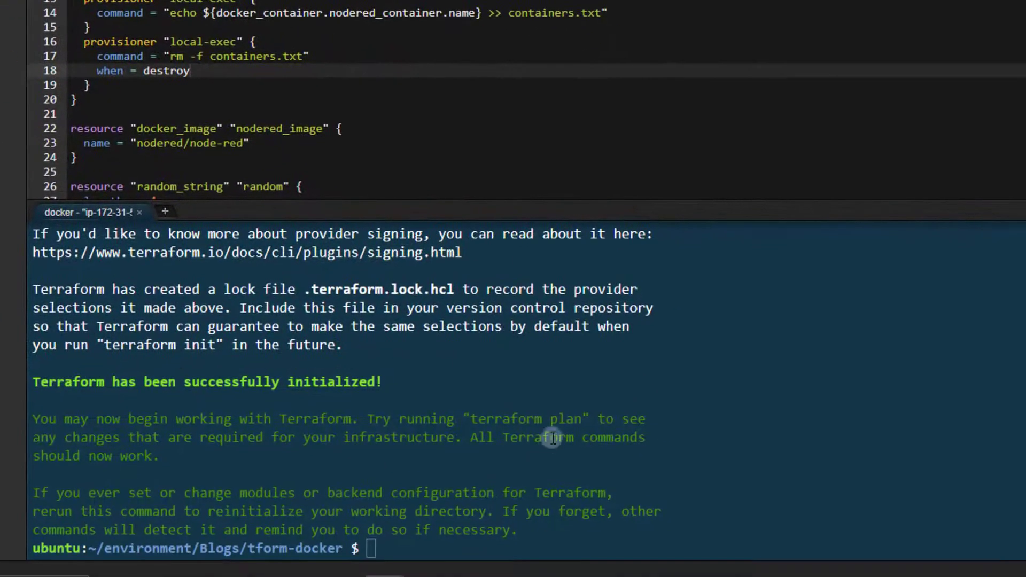
left_click(555, 408)
type("clear")
Step: Clear the terminal, review main.tf's NodeRED container on port 1880, then clear again
key("Return")
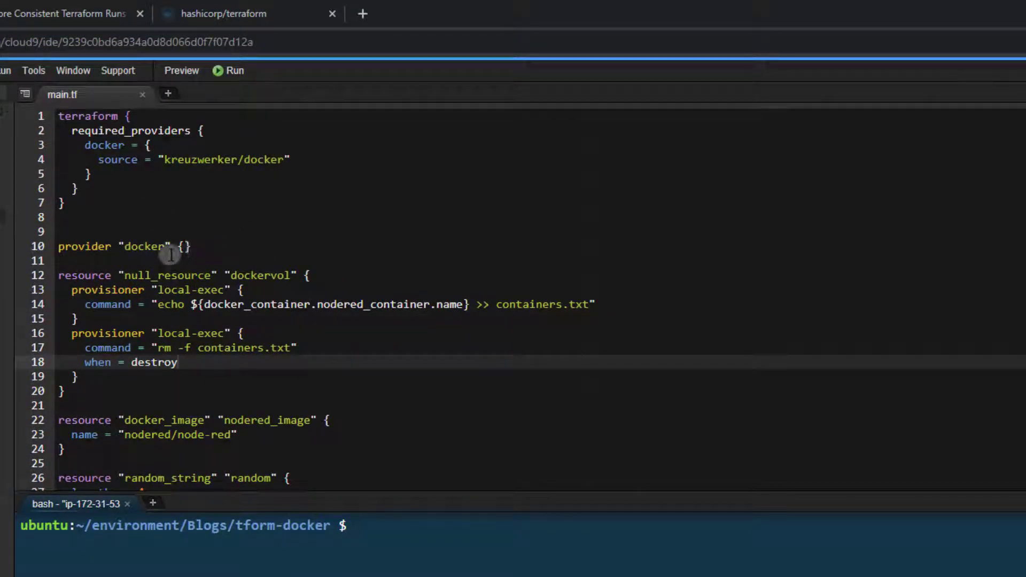
scroll(170, 254, "down", 2)
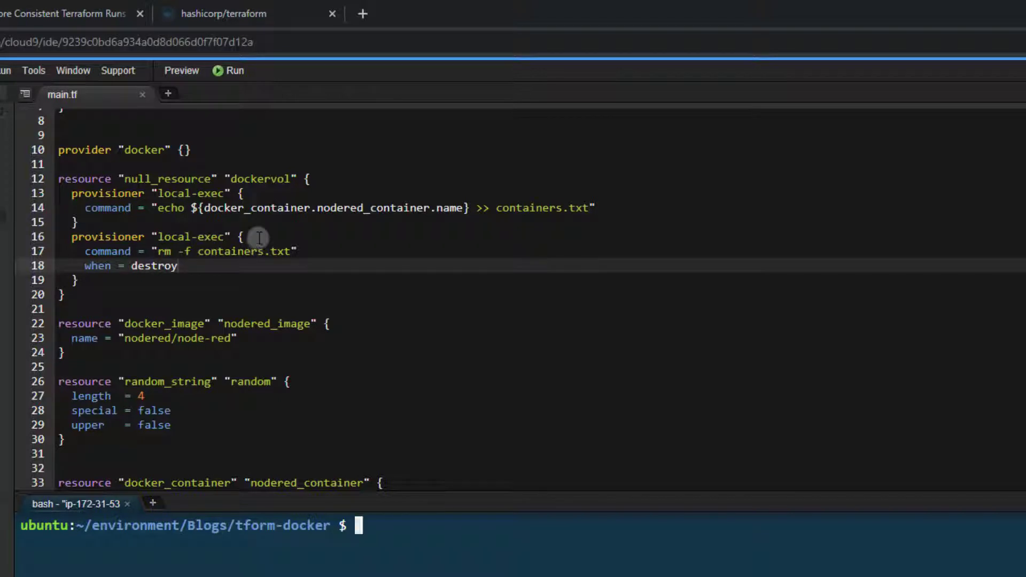
scroll(259, 238, "down", 2)
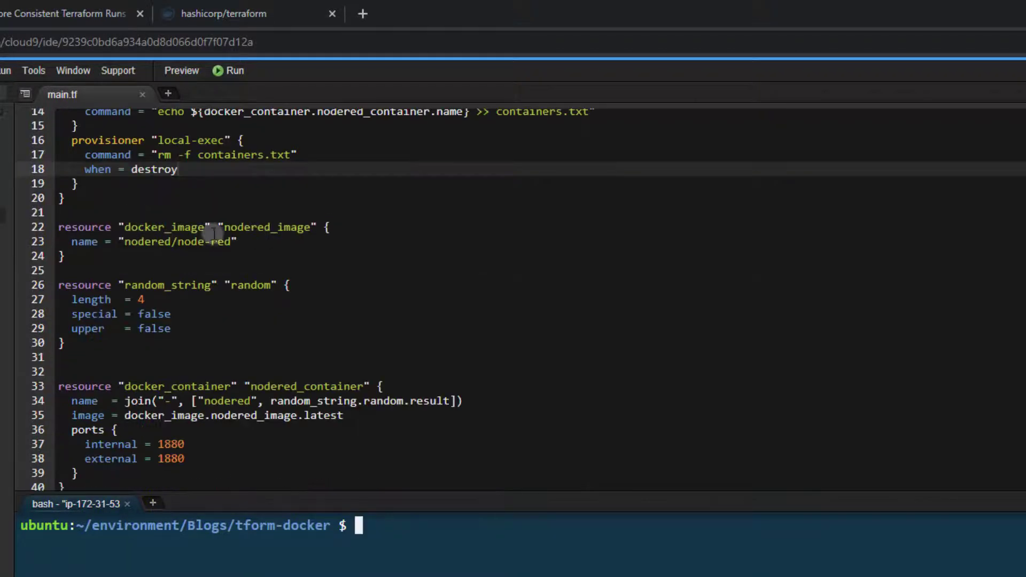
scroll(229, 240, "down", 1)
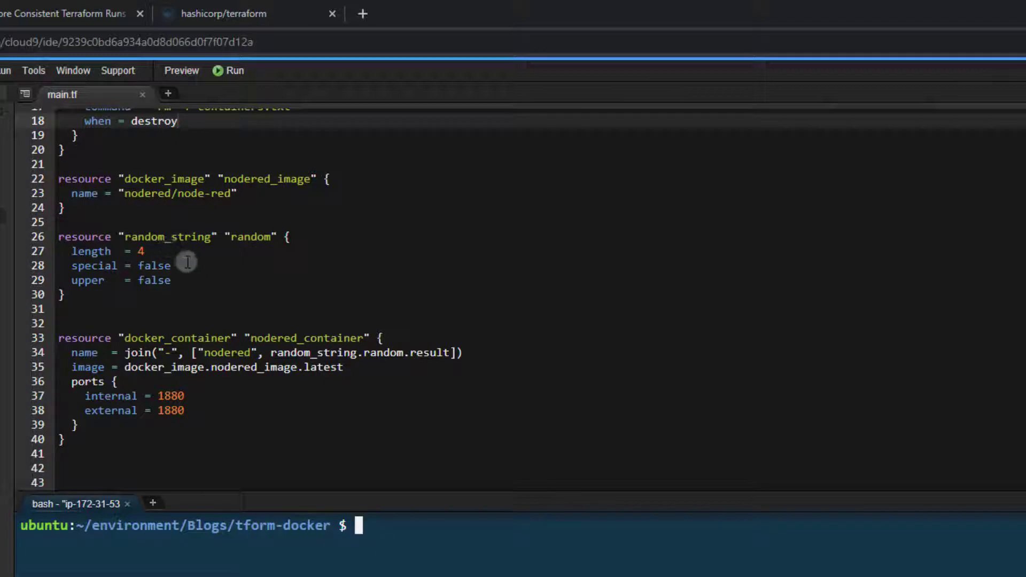
scroll(177, 250, "down", 1)
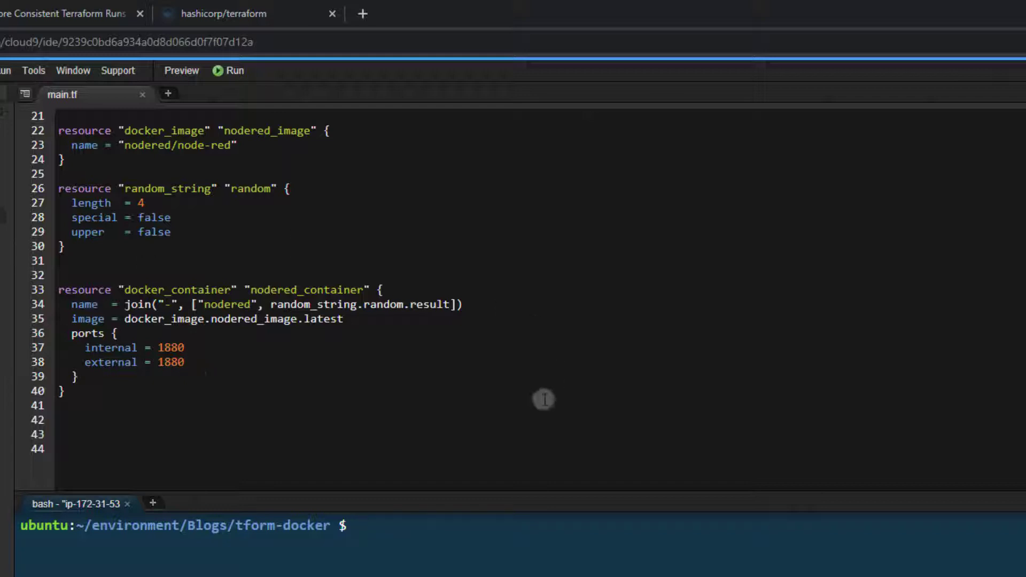
type("clear")
key("Return")
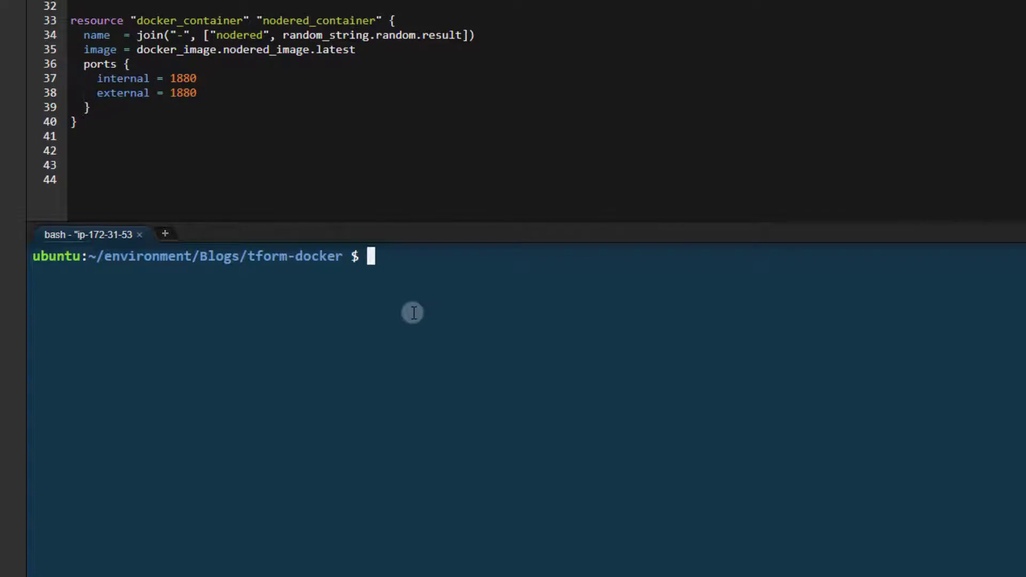
Step: Rerun the container command as terraform plan, which fails to reach the Docker daemon socket
key("Up")
key("Up")
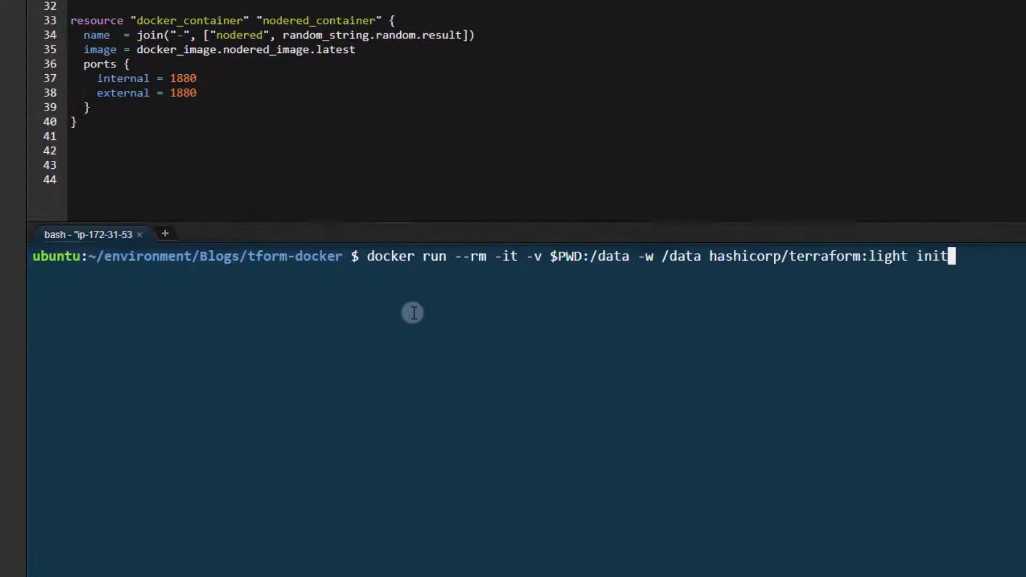
key("BackSpace")
key("BackSpace")
key("BackSpace")
key("BackSpace")
type("plan")
key("Return")
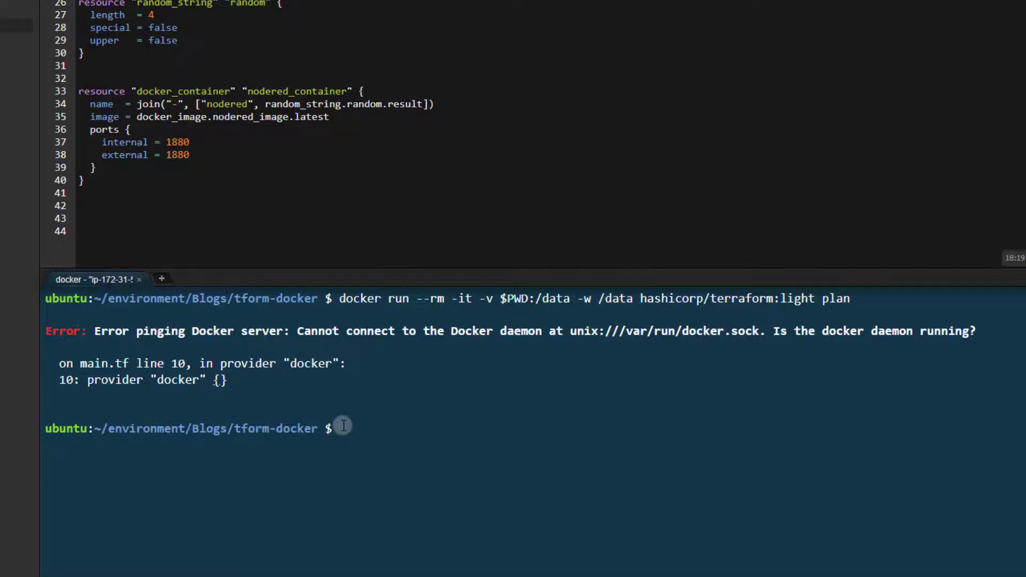
type("clear")
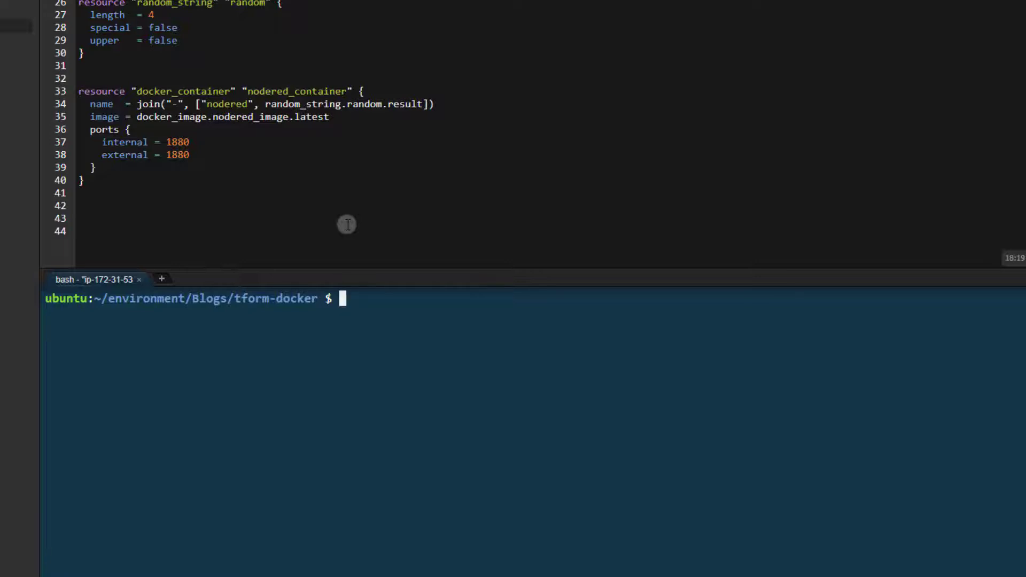
Step: Add a '-v /var/lib/docker:/var/lib/docker' mount before -w and end the command with plan
key("Up")
key("Up")
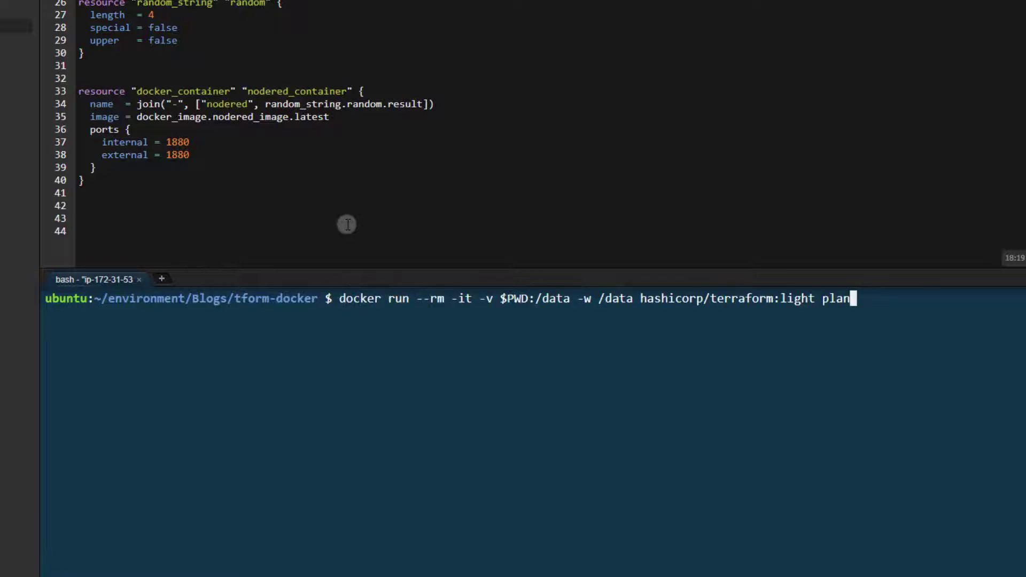
key("BackSpace")
key("BackSpace")
key("BackSpace")
key("BackSpace")
key("BackSpace")
key("Left")
key("Left")
key("Left")
key("Left")
key("Left")
key("Left")
key("Left")
key("Left")
key("Left")
type("v ")
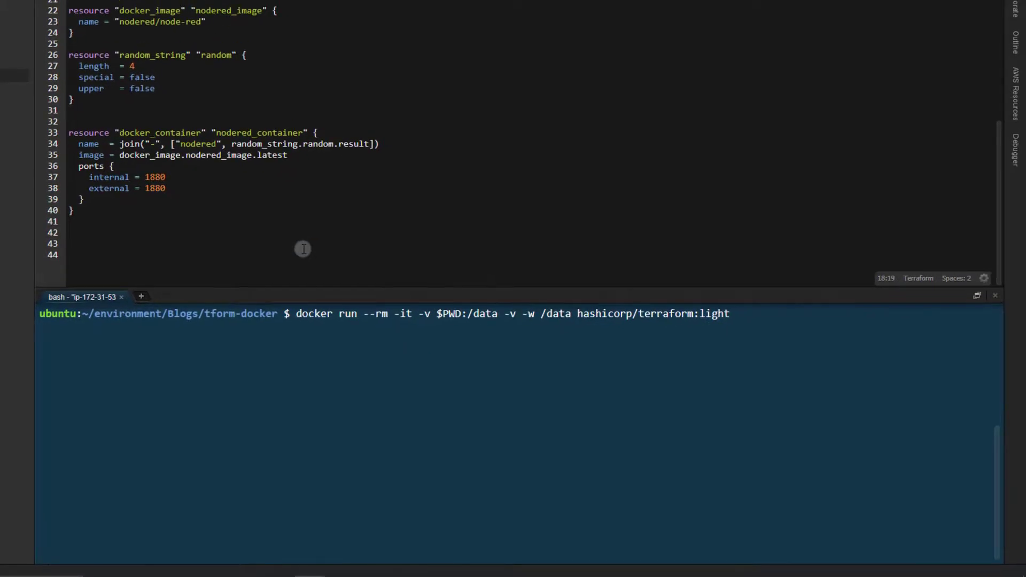
type("/var/run/docker.sock:")
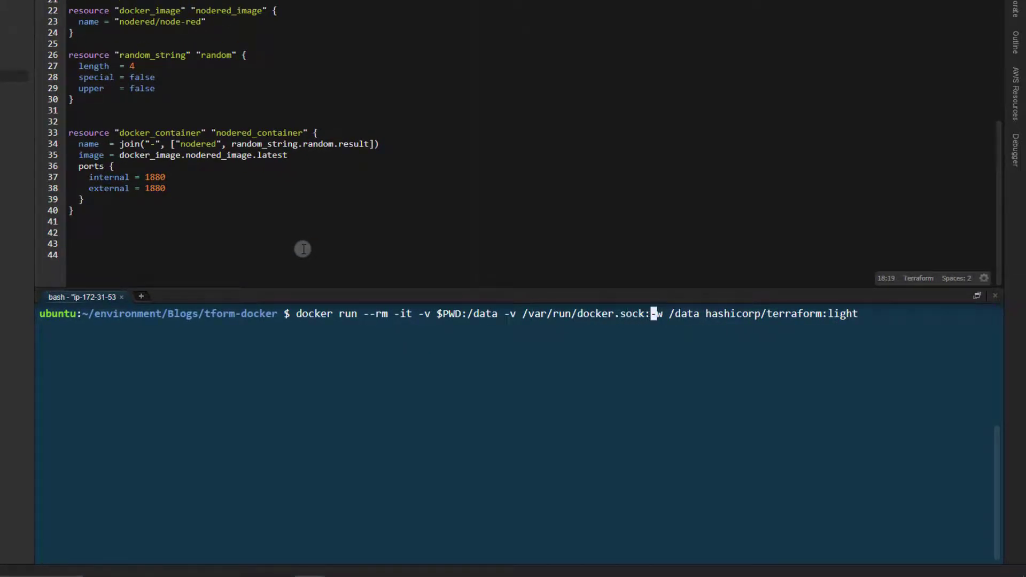
type("/var/run/docker.sock")
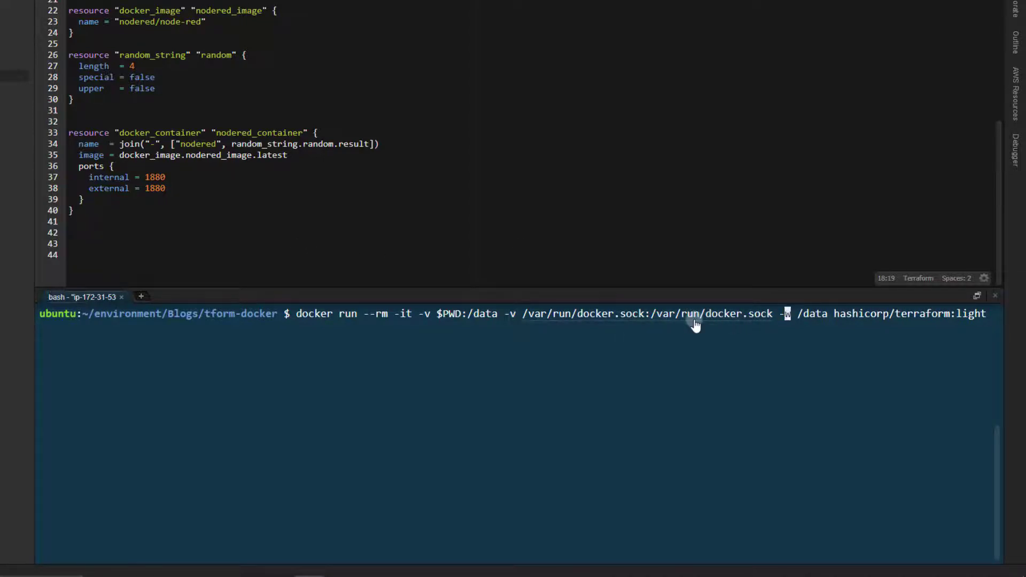
key("Left")
type("-v")
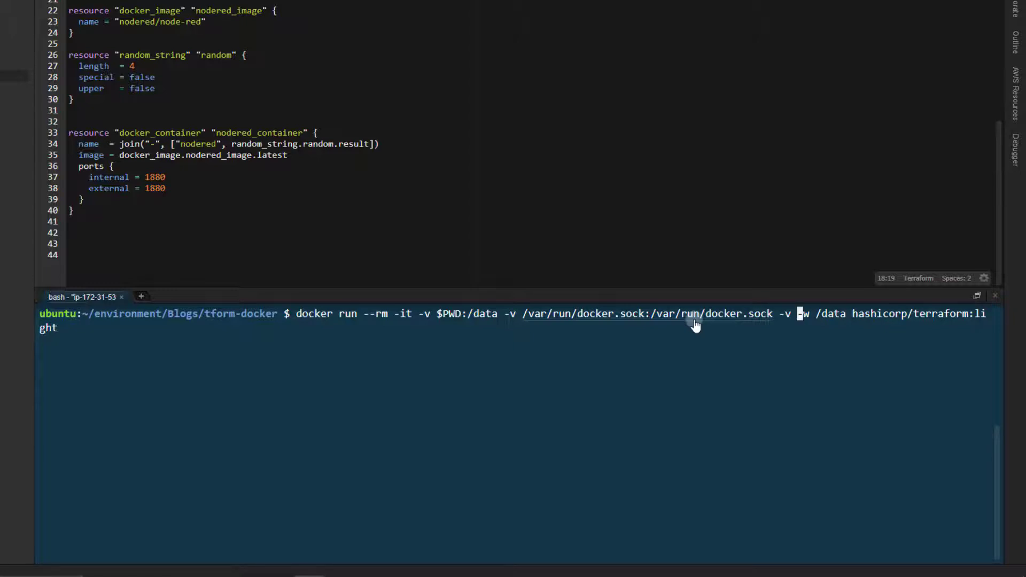
key("Left")
key("Left")
key("Left")
type("/var/lib/docker:/var/lib/docker")
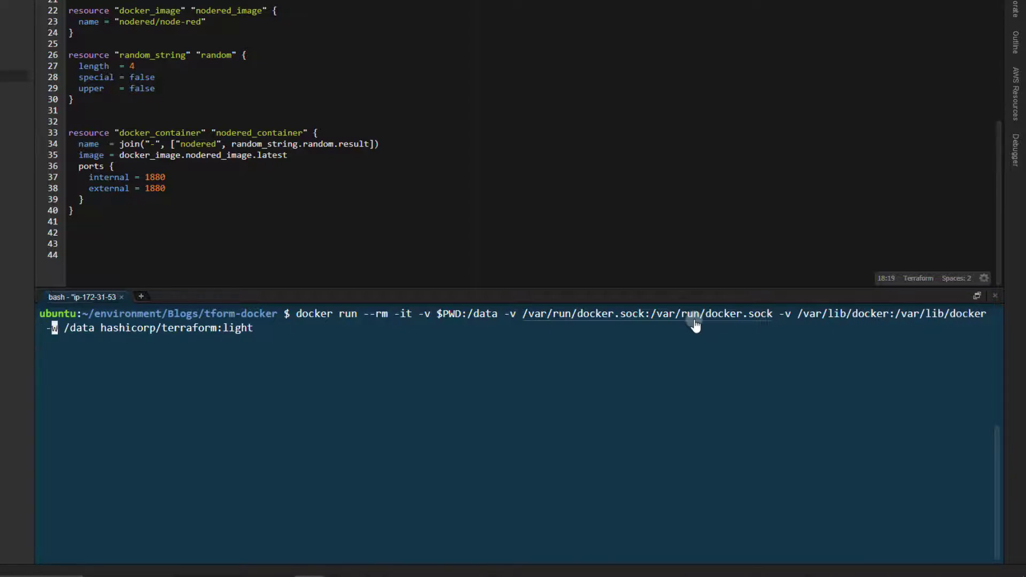
key("Right")
key("Right")
key("Right")
key("Right")
key("Right")
key("Right")
key("Right")
key("Right")
key("Right")
type("plan")
Step: Run the socket-mounted terraform plan, which reports 4 to add, then clear the terminal
key("Return")
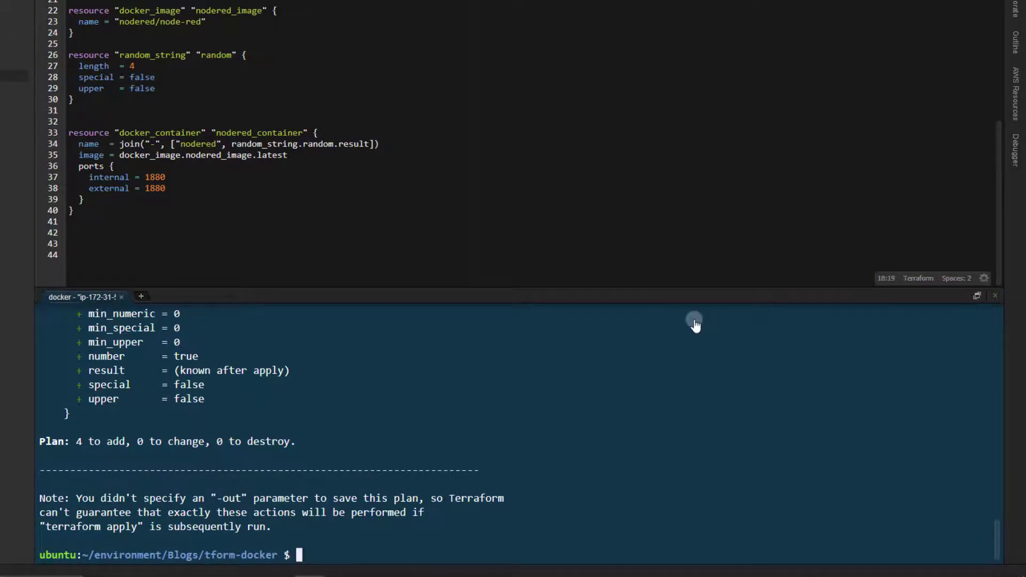
scroll(194, 450, "up", 3)
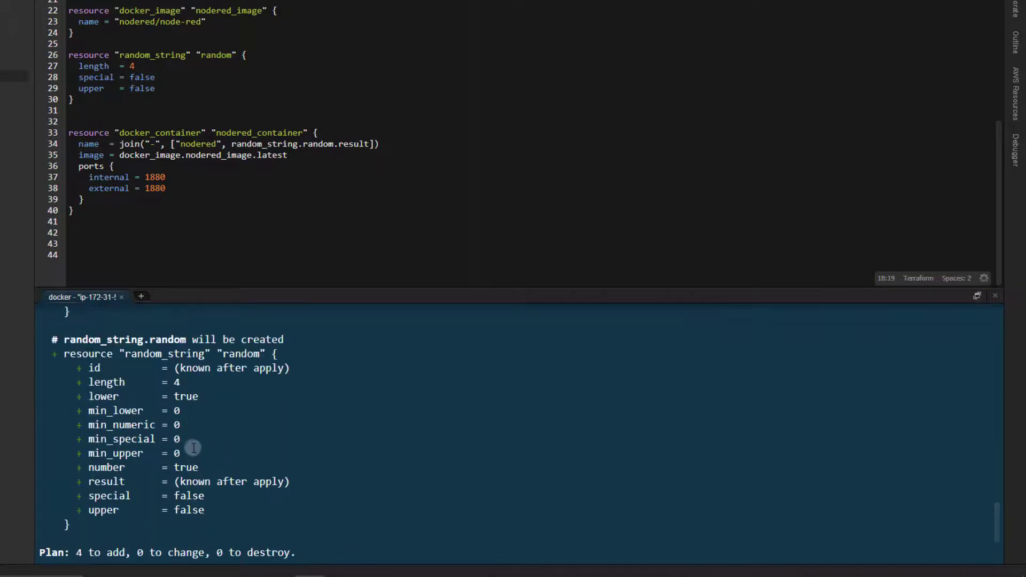
scroll(194, 450, "up", 4)
scroll(195, 450, "up", 2)
scroll(194, 447, "up", 4)
scroll(195, 450, "up", 1)
scroll(194, 449, "up", 7)
scroll(194, 449, "up", 4)
scroll(195, 448, "down", 4)
scroll(194, 447, "down", 5)
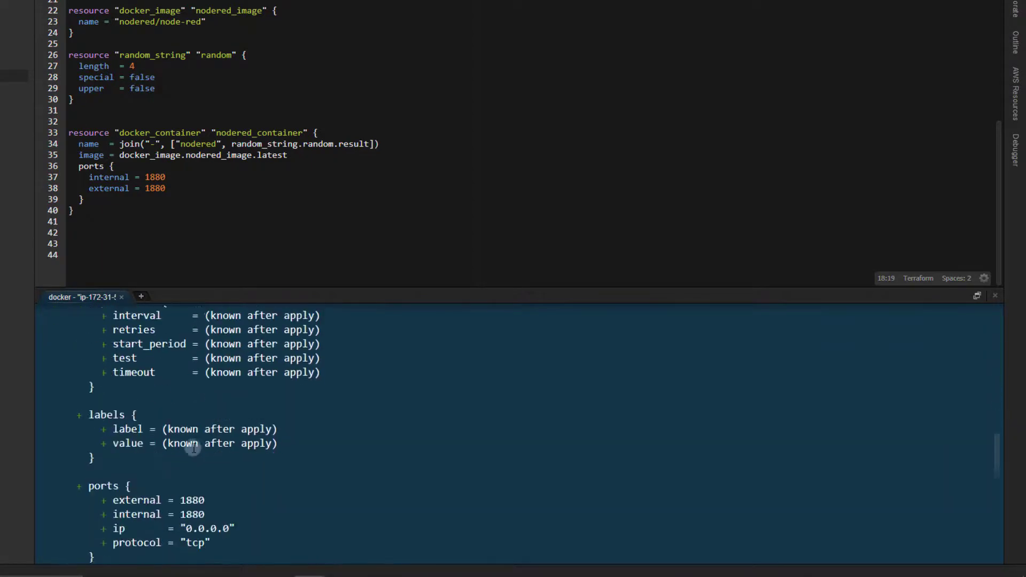
scroll(194, 448, "down", 5)
scroll(195, 447, "down", 5)
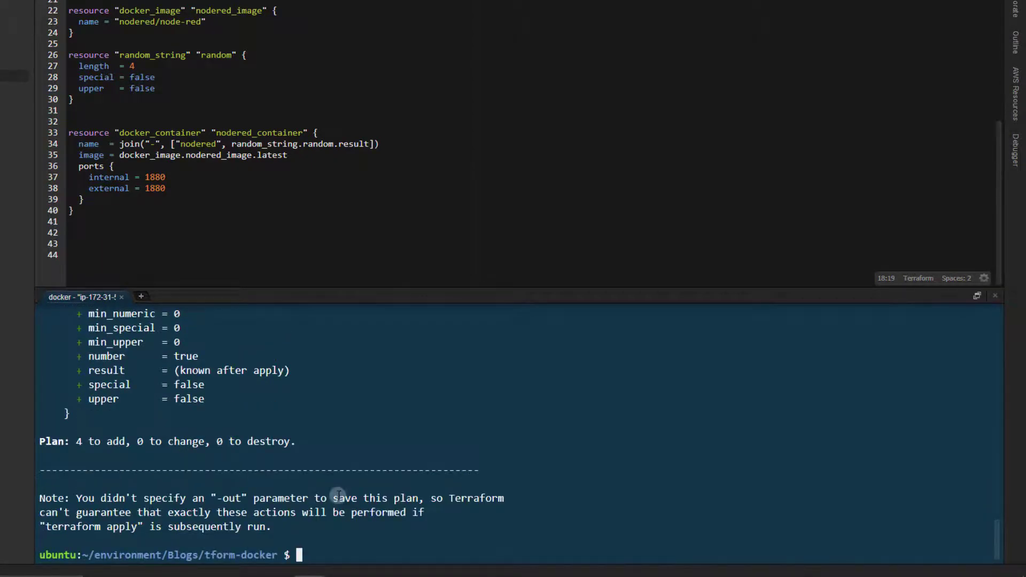
type("clear")
key("Return")
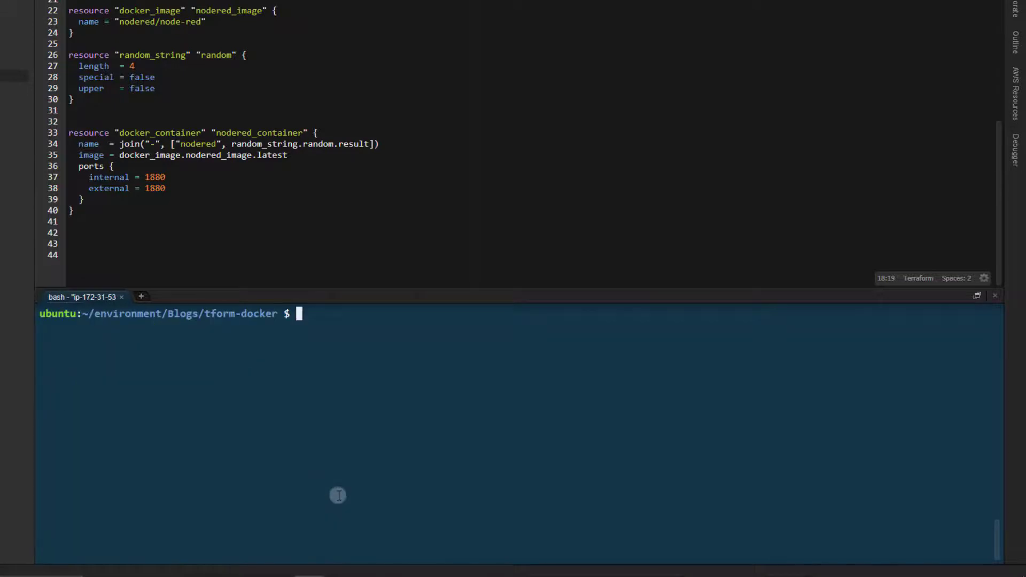
Step: Rerun the container command with 'apply --auto-approve', adding 4 resources including nodered
key("Up")
key("Up")
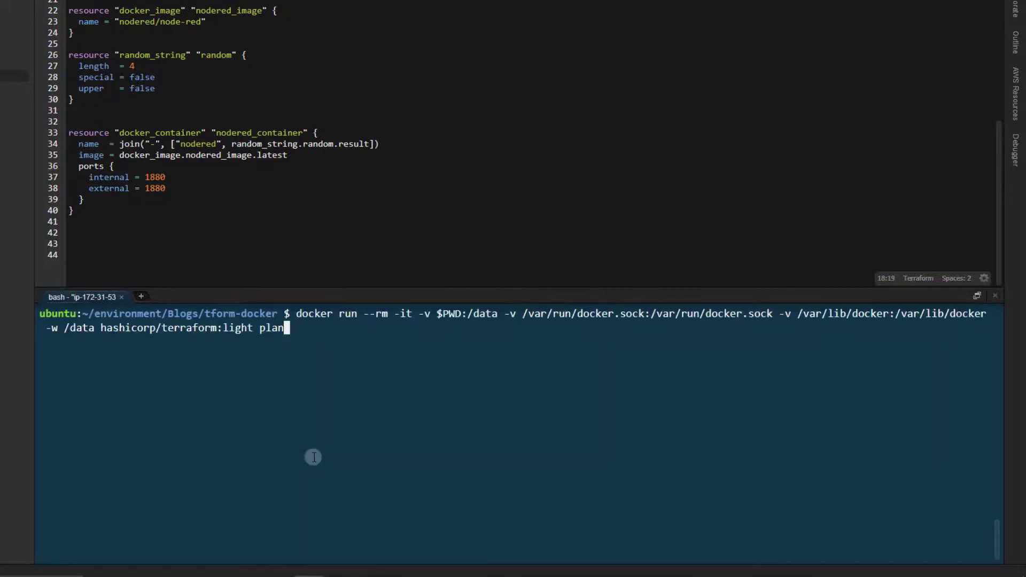
key("BackSpace")
key("BackSpace")
key("BackSpace")
key("BackSpace")
type("apply --")
type("auto-approve")
key("Return")
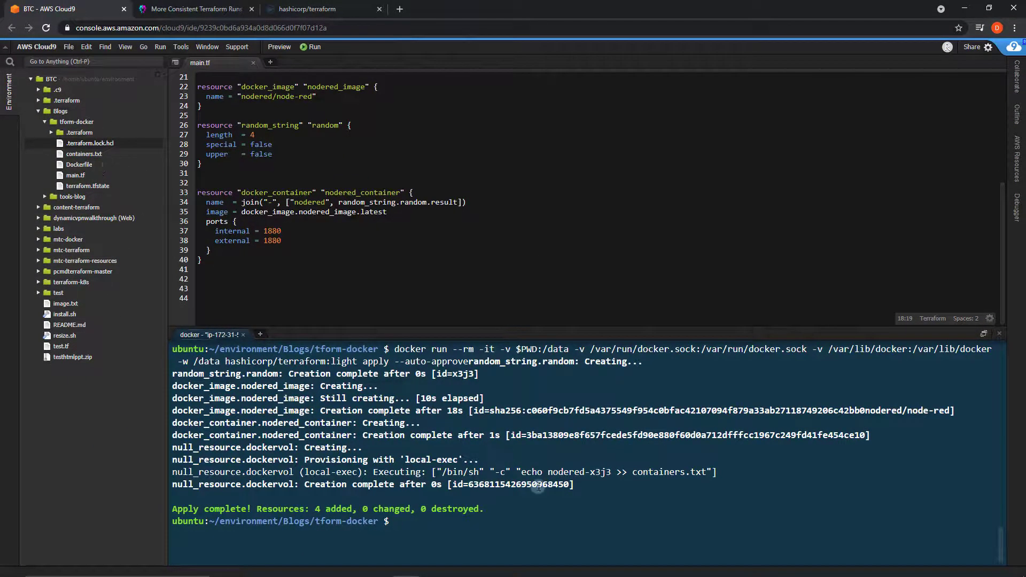
type("clear")
Step: List all containers with 'docker ps -a', showing nodered up on port 1880
key("Return")
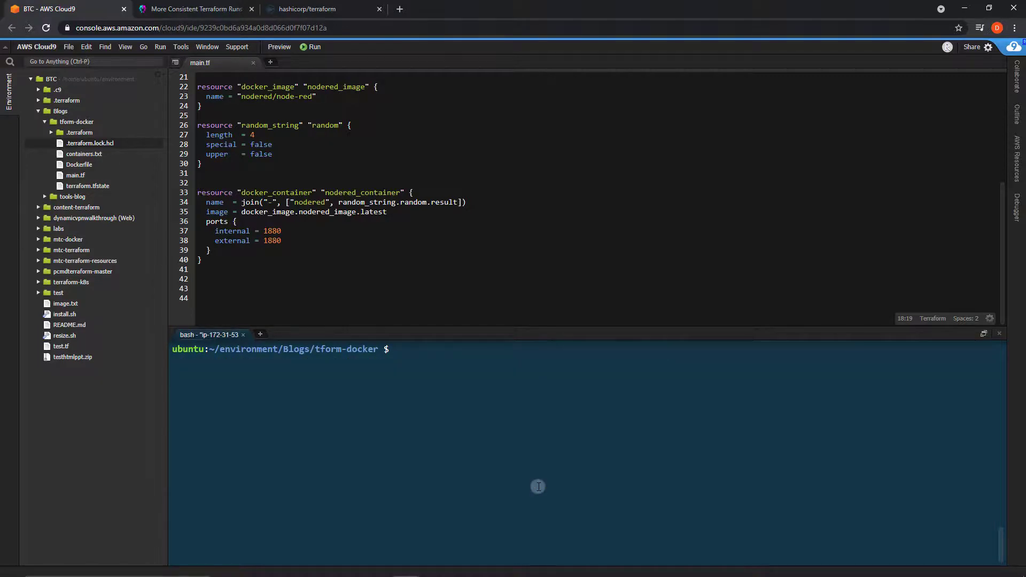
type("docker ps -a")
key("Return")
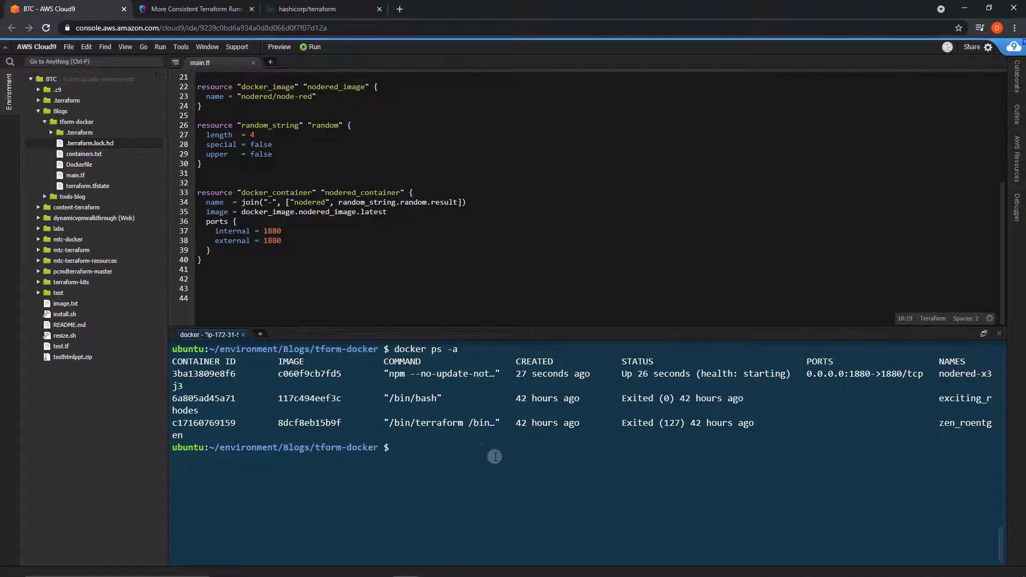
type("clear")
Step: Wrap the docker run command, minus 'apply --auto-approve', in alias tform="..." and run it
key("Return")
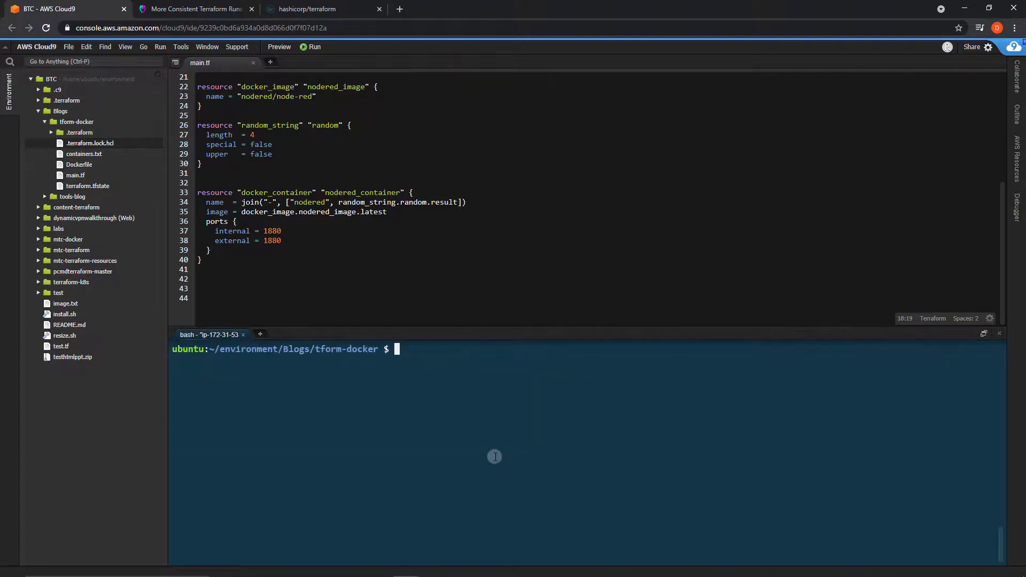
key("Up")
key("Up")
key("Up")
key("Up")
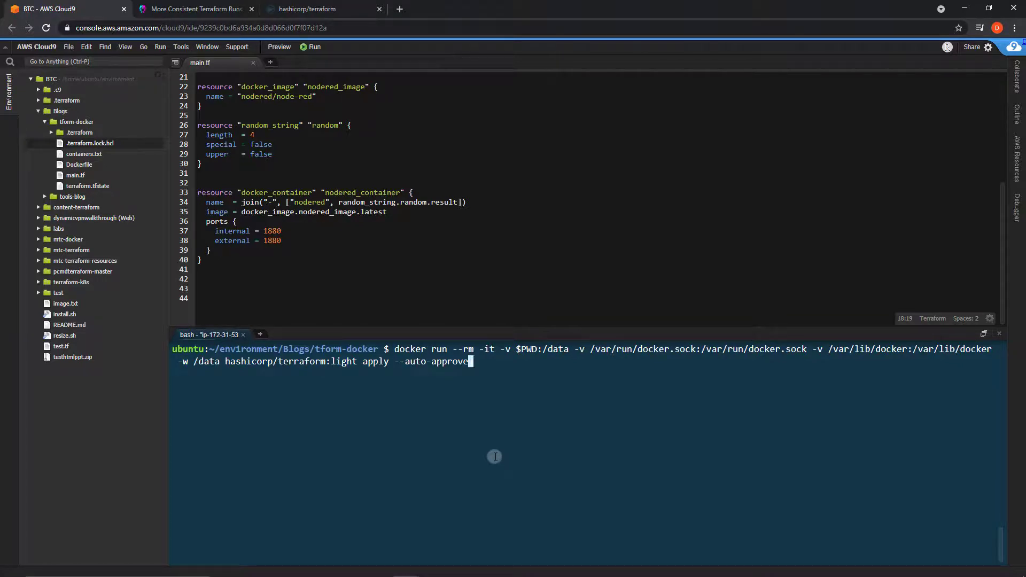
key("BackSpace")
key("BackSpace")
key("BackSpace")
key("BackSpace")
key("BackSpace")
key("BackSpace")
key("BackSpace")
key("BackSpace")
key("BackSpace")
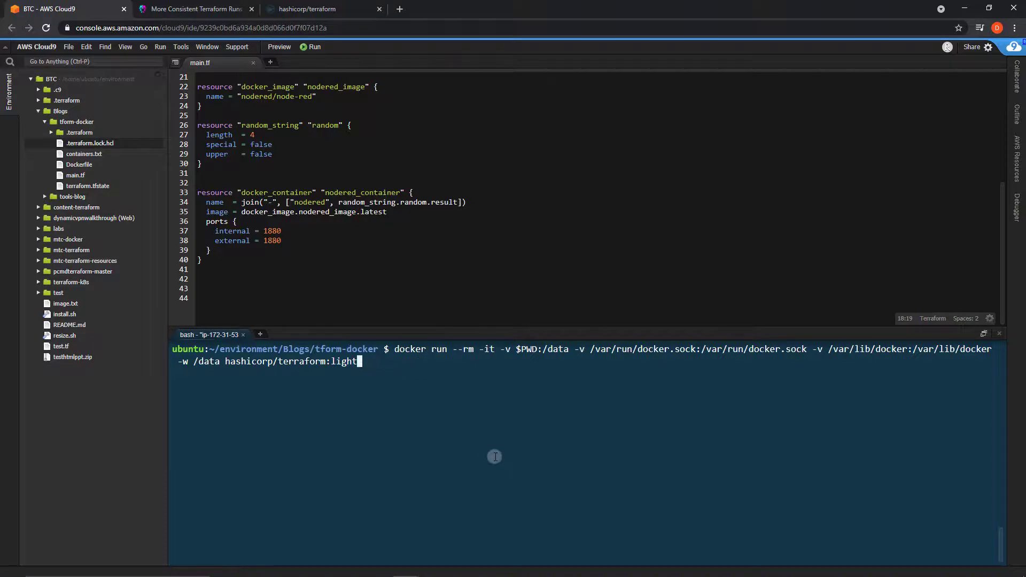
type("\"")
key("ctrl+a")
type("\"")
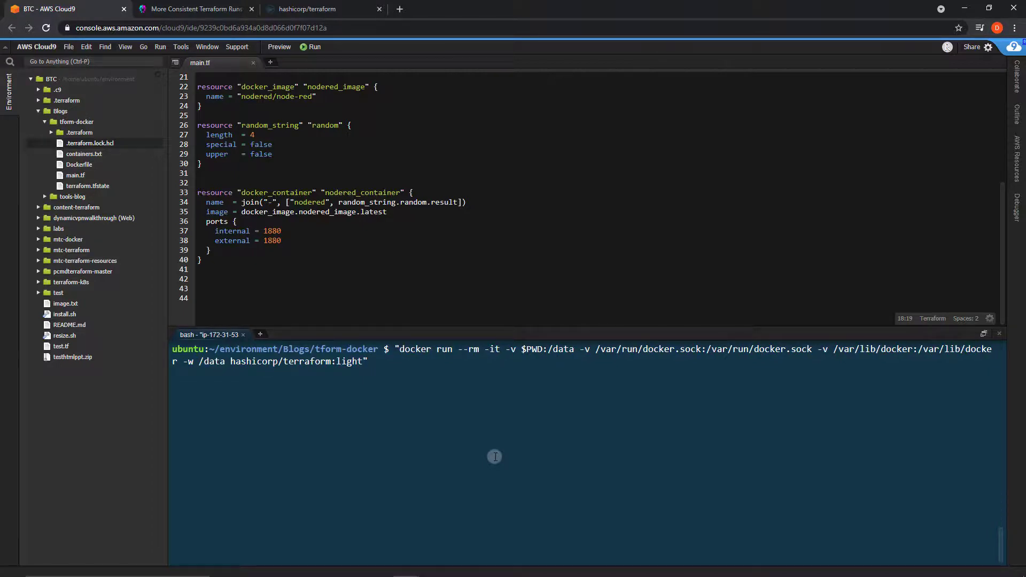
type("alias tform=")
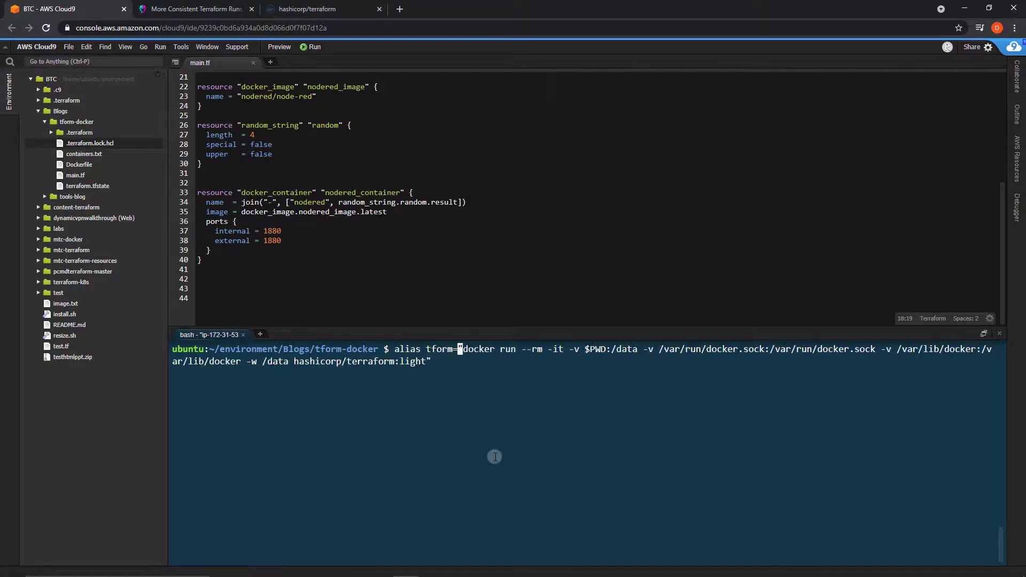
key("Return")
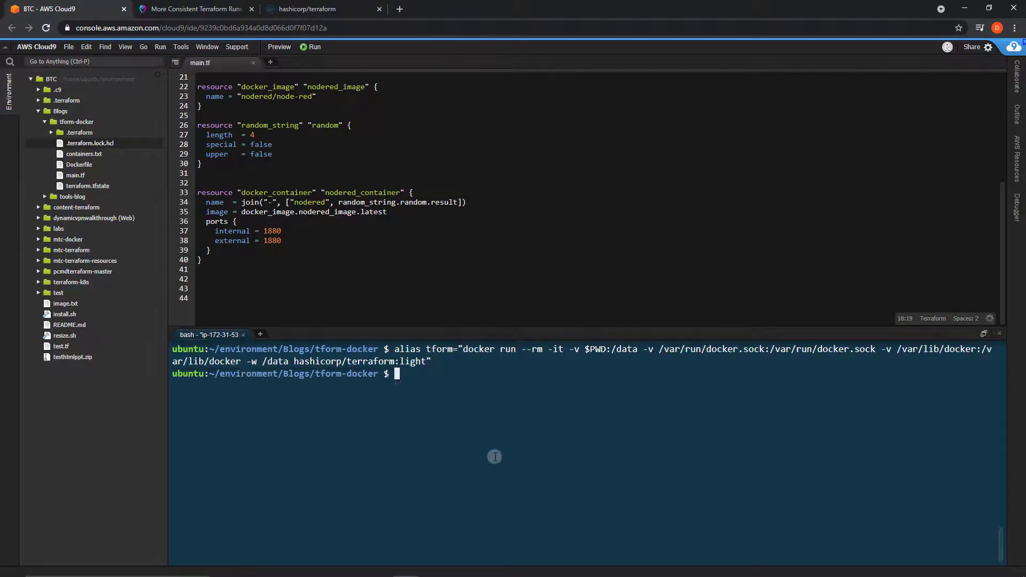
type("tform version")
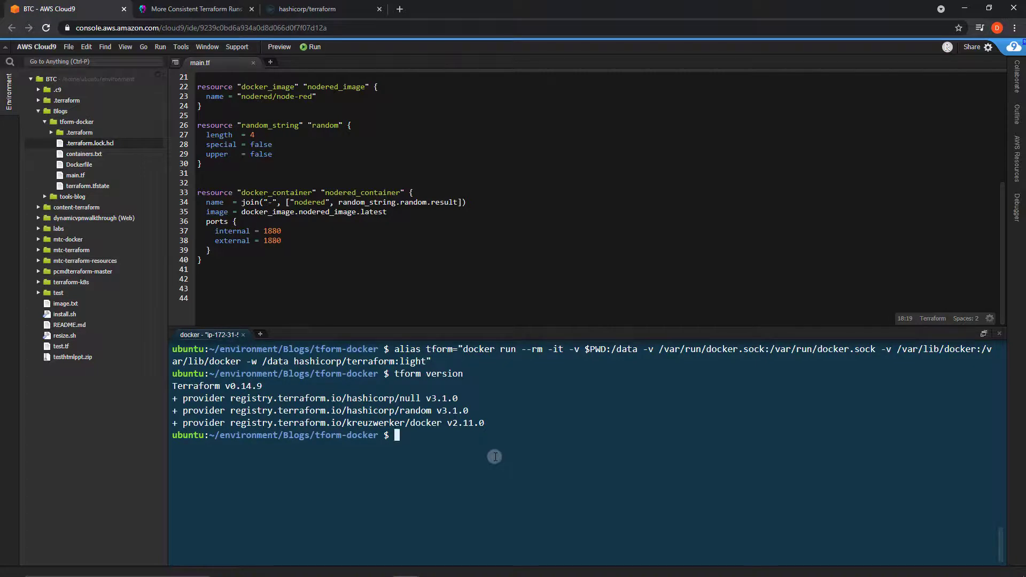
type("tfor")
Step: Run 'tform version' and 'tform state list', showing v0.14.9 and four resources
key("BackSpace")
key("BackSpace")
type("ro")
key("BackSpace")
key("BackSpace")
type("orm state list")
key("Return")
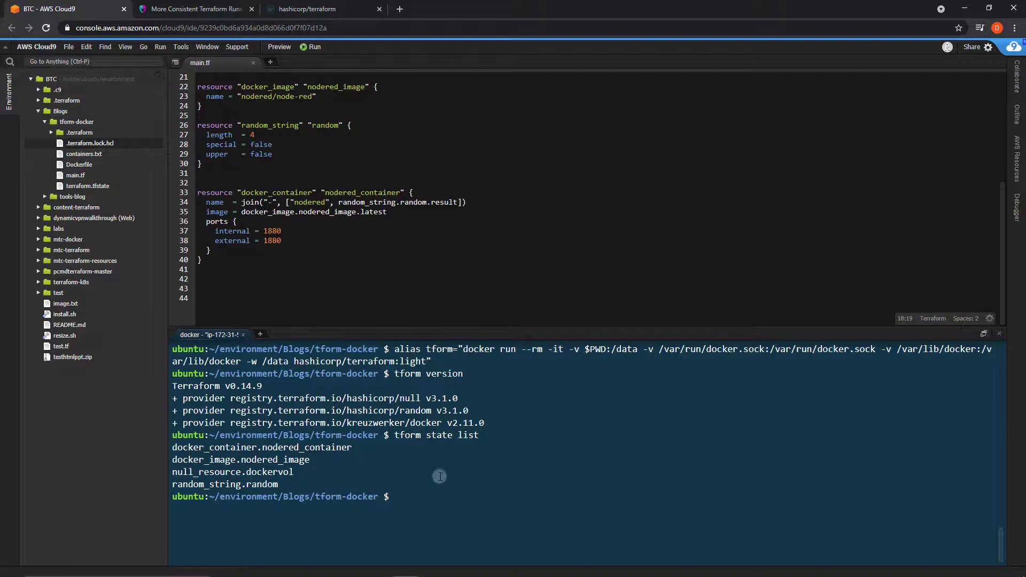
type("clear")
Step: Destroy the four resources with 'tform destroy --auto-approve', clearing the terminal before and after
key("Return")
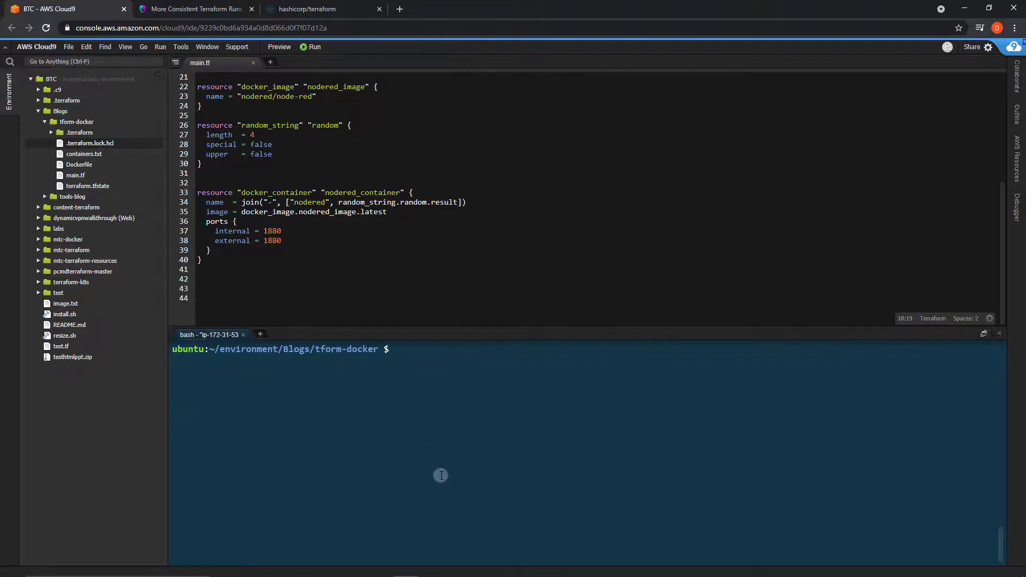
type("tform ")
type("destroy --auto-approve")
key("Return")
type("clear")
key("Return")
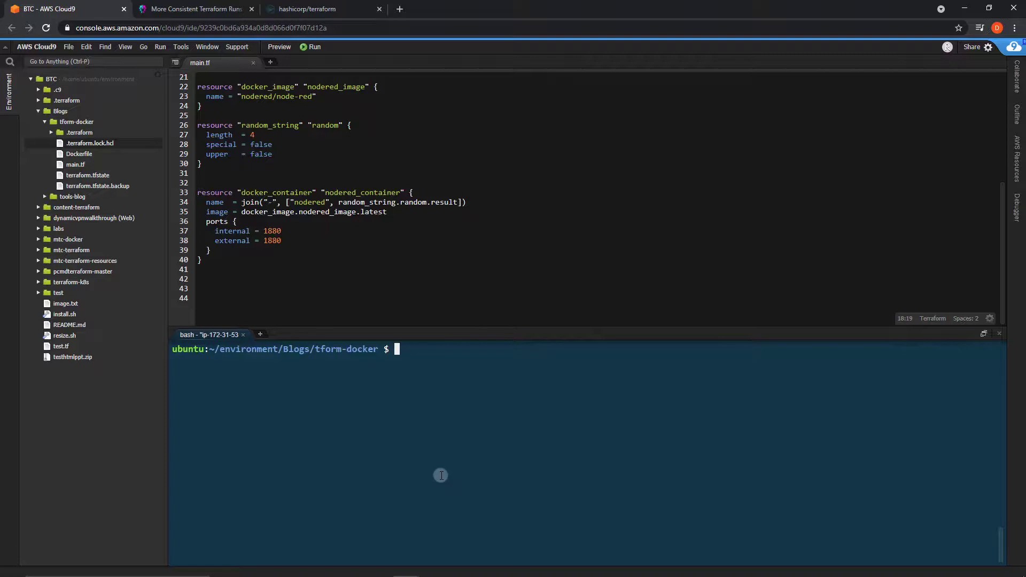
type("vim ~/.")
type("ashrc")
Step: Uncomment the tform alias line in ~/.bashrc using vim and save with :wq
key("Return")
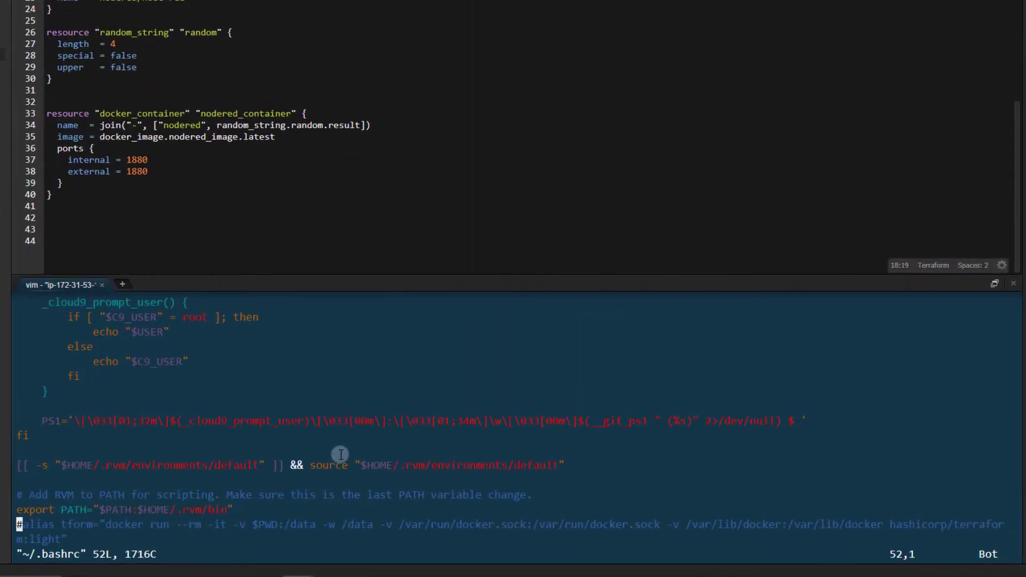
key("i")
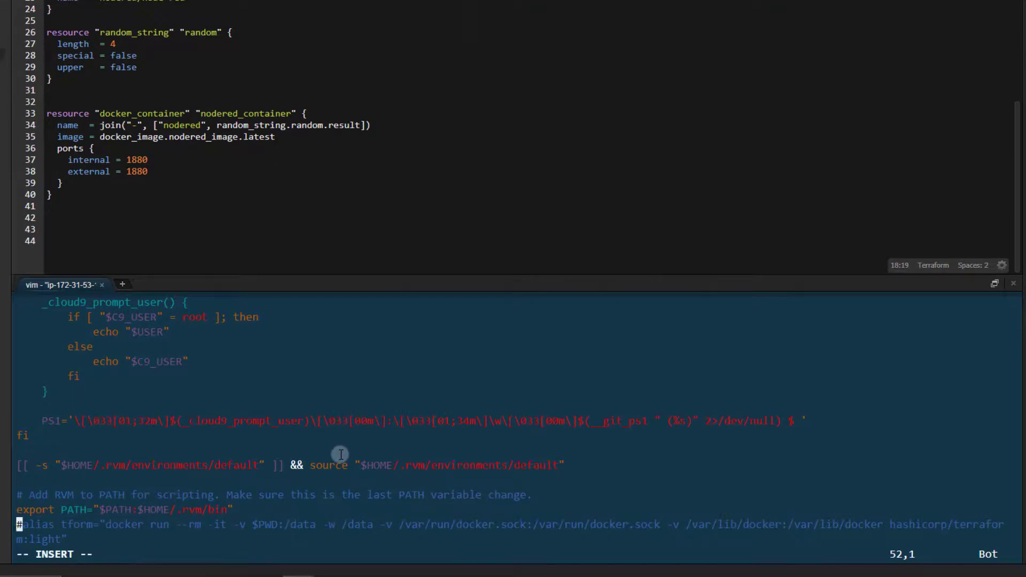
key("Right")
key("BackSpace")
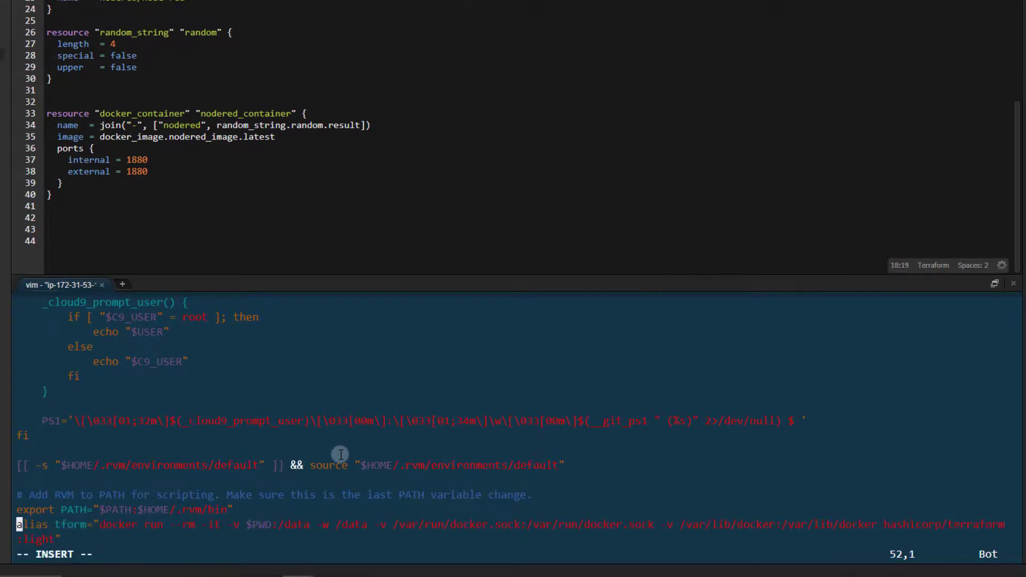
key("Right")
key("Right")
key("Right")
key("Right")
key("Right")
key("Right")
key("Right")
key("Right")
key("Right")
key("Right")
key("Right")
key("Right")
key("Escape")
type(":wq")
key("Return")
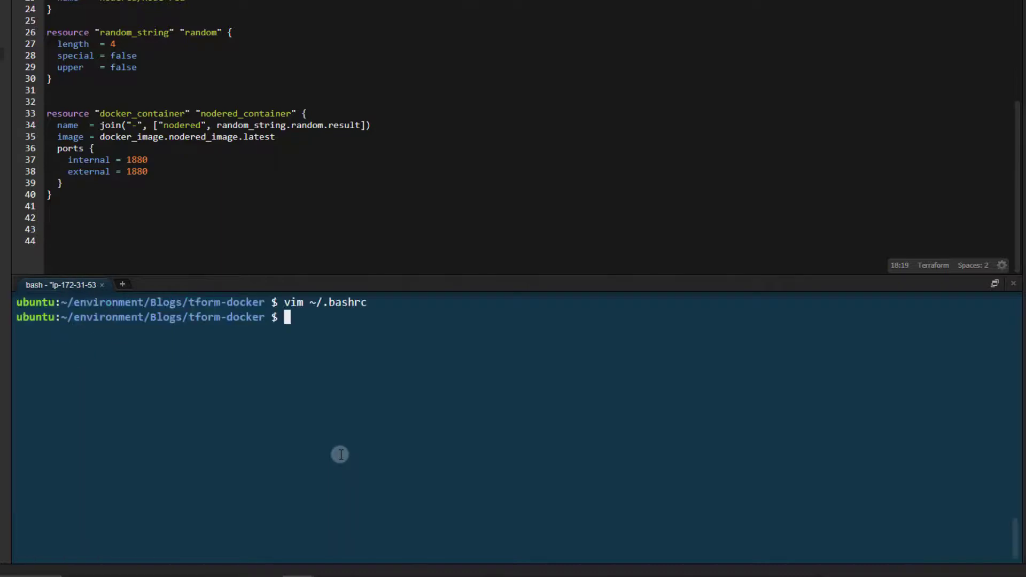
Step: Confirm 'tform version' reports v0.14.9 in a new terminal, then close it and clear
left_click(122, 283)
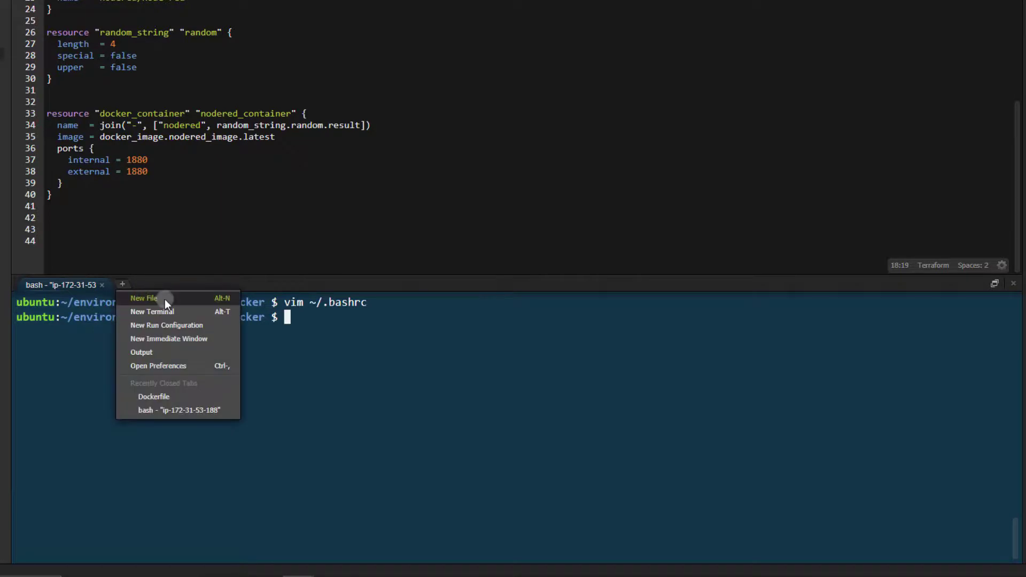
left_click(166, 311)
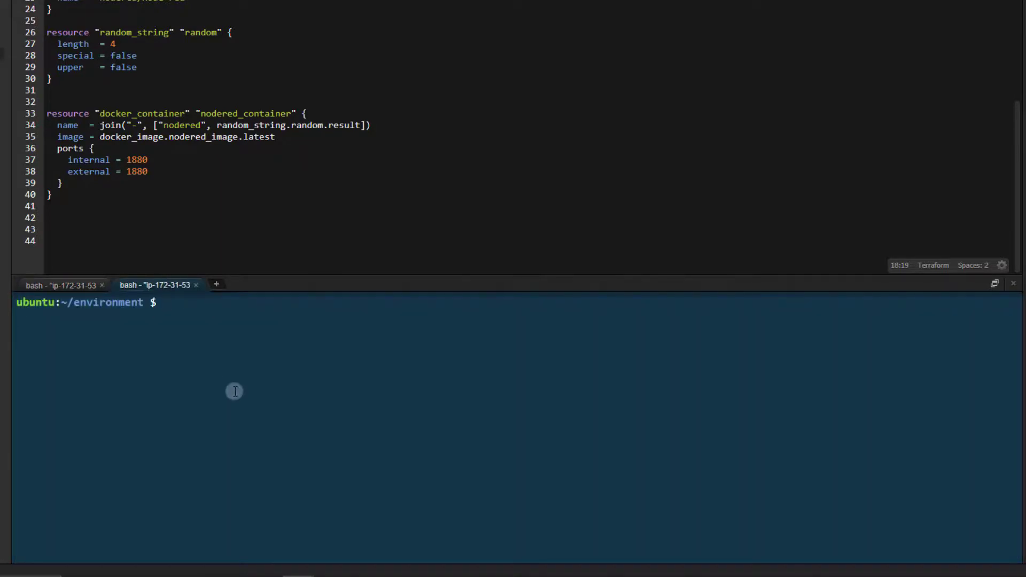
type("tfor")
key("BackSpace")
key("BackSpace")
type("orm ")
type("version")
key("Return")
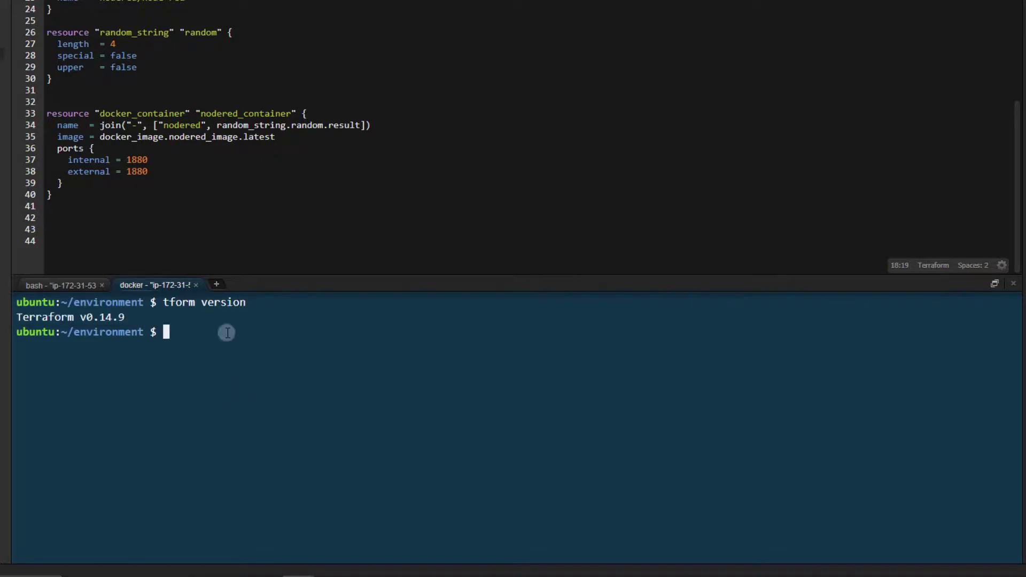
left_click(194, 285)
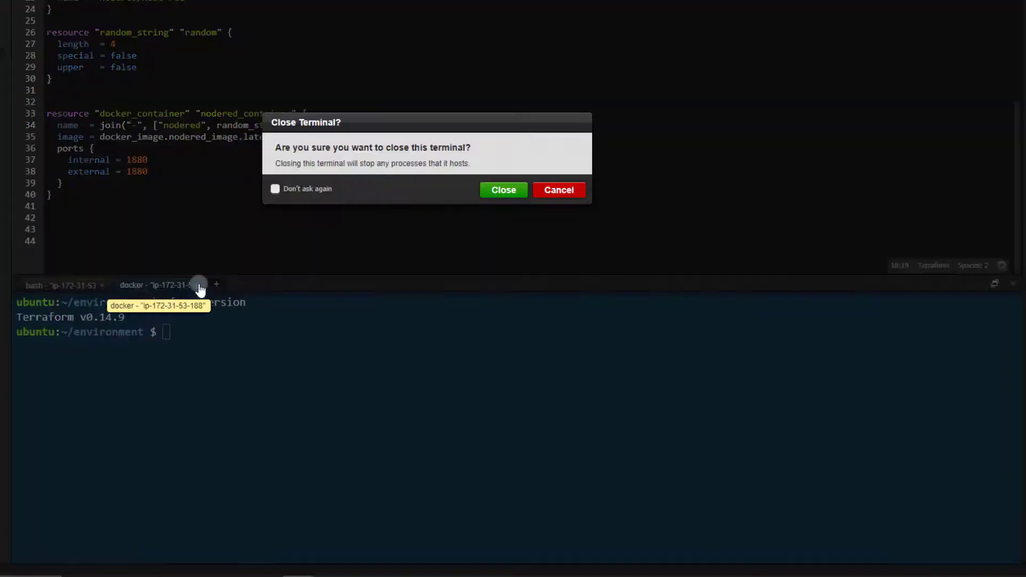
left_click(504, 190)
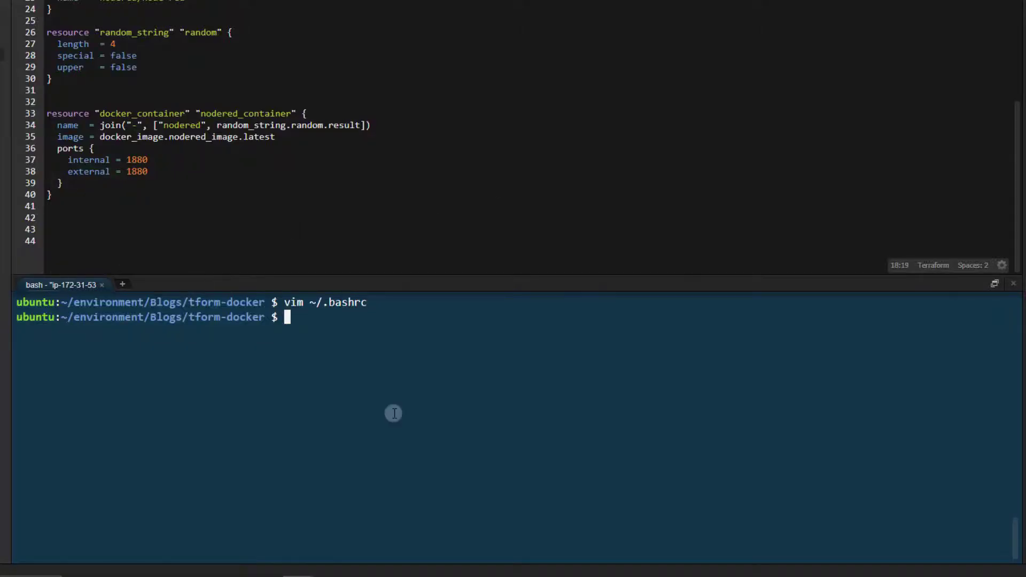
type("clear")
key("Return")
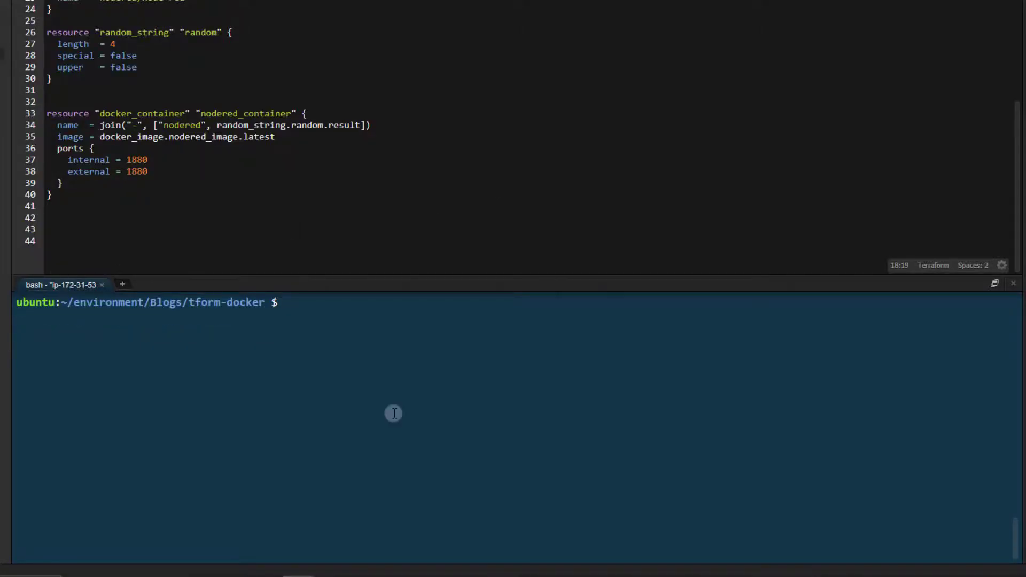
key("Up")
key("Up")
key("Down")
key("Up")
key("Up")
key("Up")
key("Up")
key("Down")
key("Down")
key("Up")
key("Up")
key("Up")
key("Down")
key("Up")
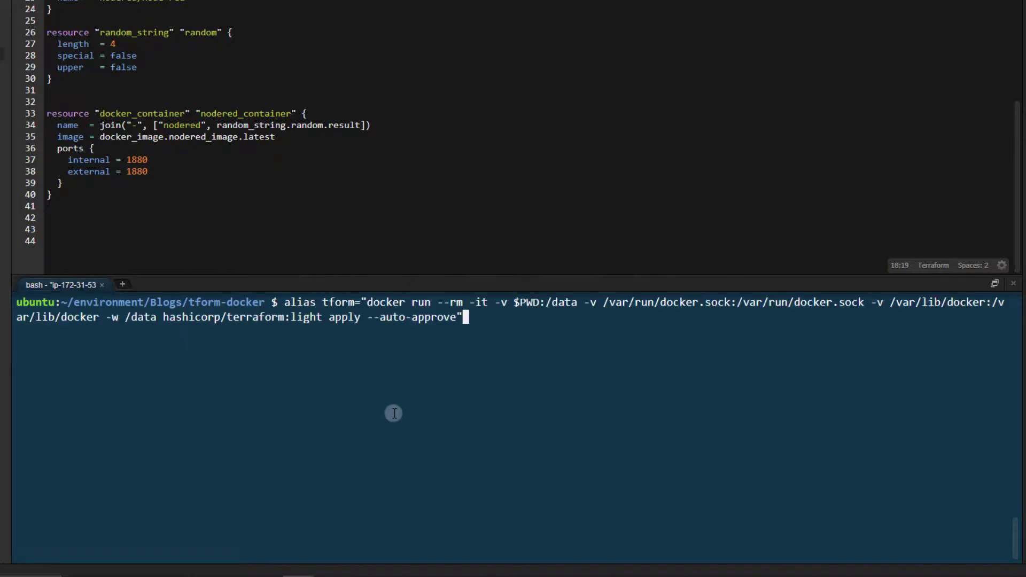
key("Down")
key("Down")
key("Up")
key("Up")
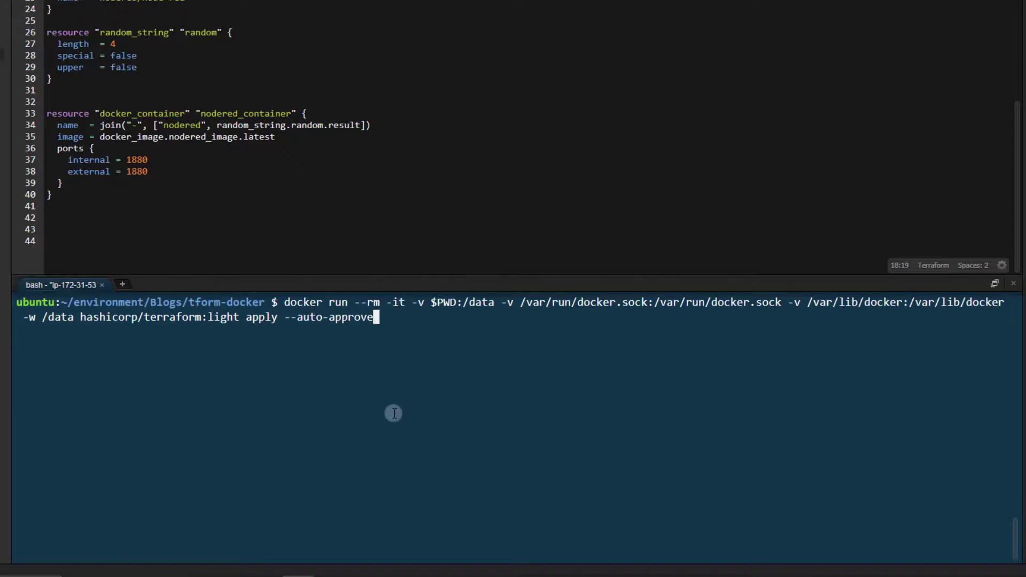
key("Left")
key("Left")
key("Left")
key("Left")
key("Left")
key("Left")
key("Left")
key("Left")
key("Right")
key("Right")
key("Right")
key("Right")
key("Right")
key("Right")
key("Right")
key("Left")
key("Left")
key("Left")
key("Left")
key("Left")
key("Left")
key("Left")
key("Left")
key("Left")
key("Left")
type("-e ")
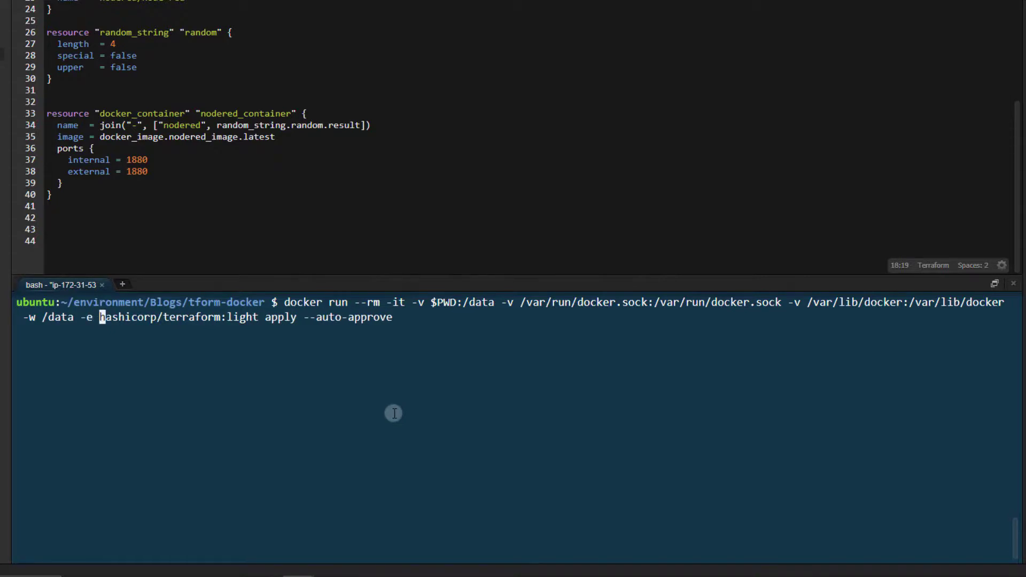
type("TF_TZ=\"")
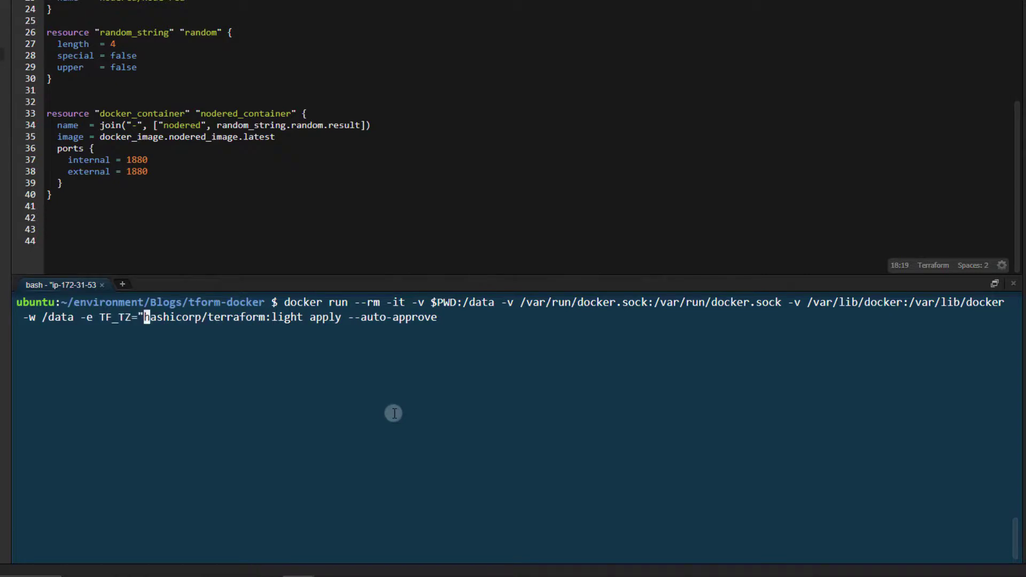
type("europe/london")
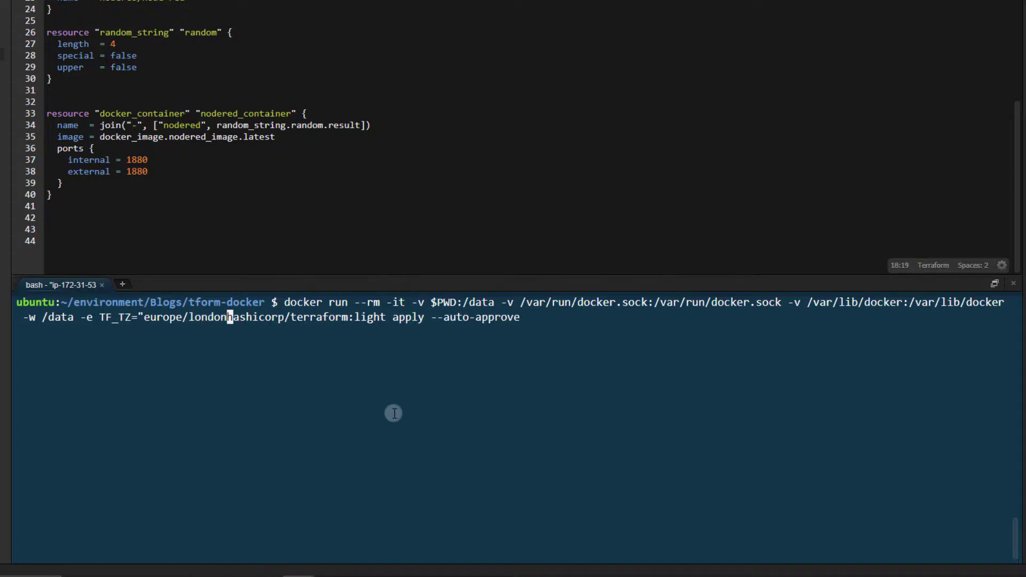
key("BackSpace")
key("BackSpace")
key("BackSpace")
key("BackSpace")
key("BackSpace")
key("BackSpace")
key("BackSpace")
key("BackSpace")
key("BackSpace")
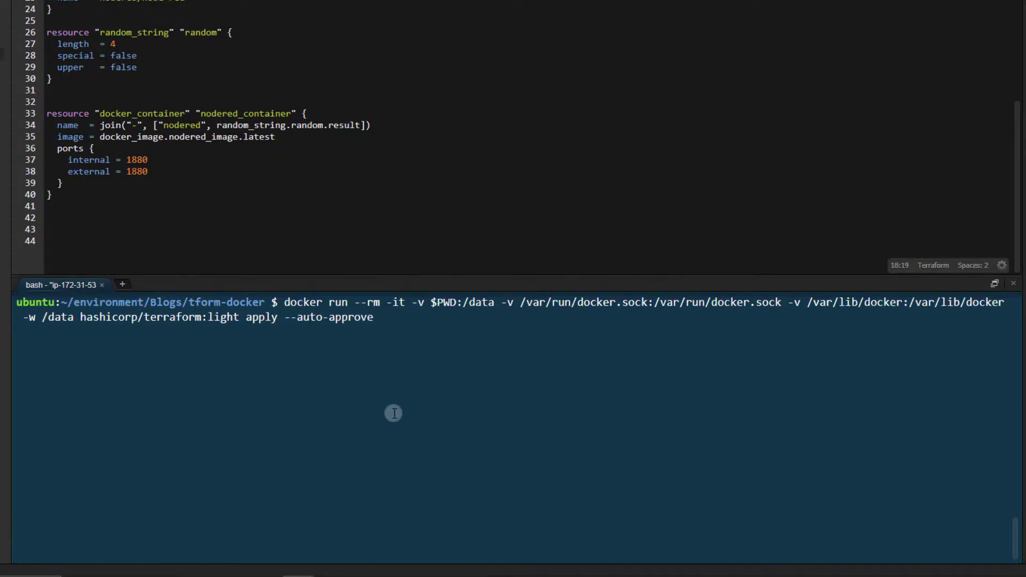
key("Right")
key("Right")
key("Right")
key("Right")
key("Right")
key("Right")
key("Right")
key("Right")
key("Right")
key("Right")
key("Right")
key("Right")
key("Right")
key("Right")
key("Right")
key("Right")
key("Right")
key("Right")
key("Right")
key("Right")
key("Right")
key("Right")
key("Right")
key("ctrl+c")
type("clear")
key("Return")
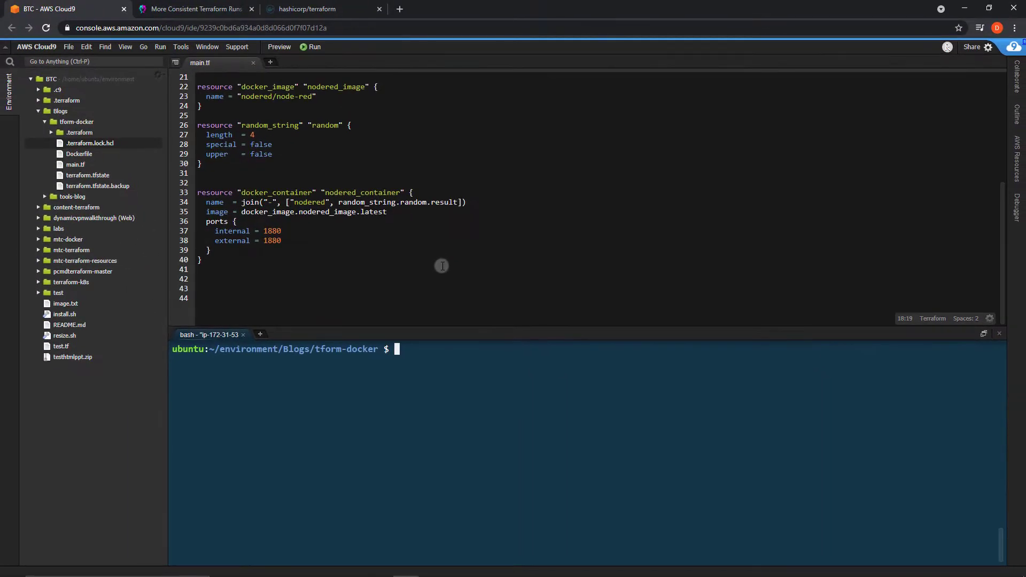
Step: Open the Dockerfile and change its FROM image on line 1 from python to jenkins
double_click(80, 154)
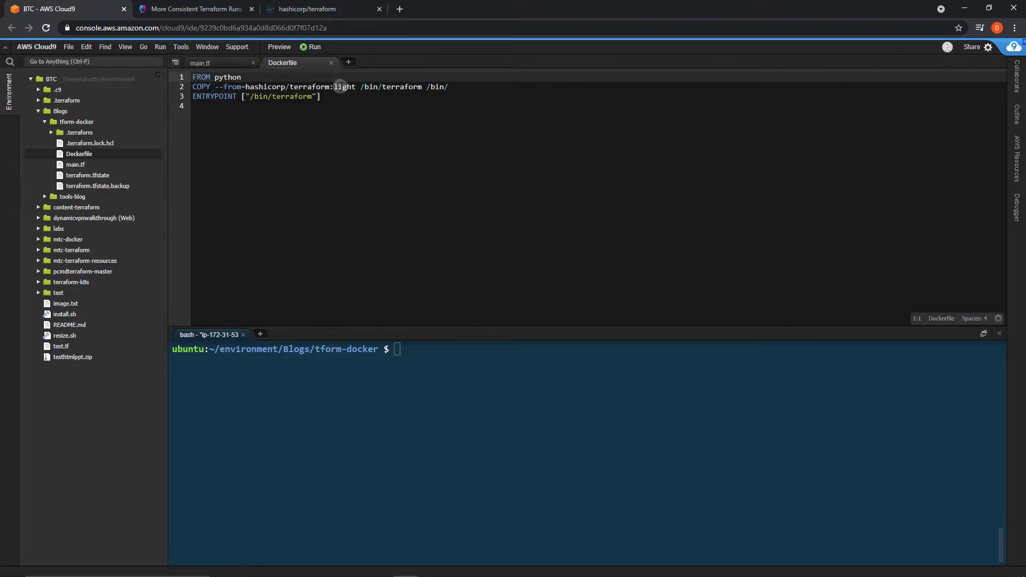
left_click(450, 87)
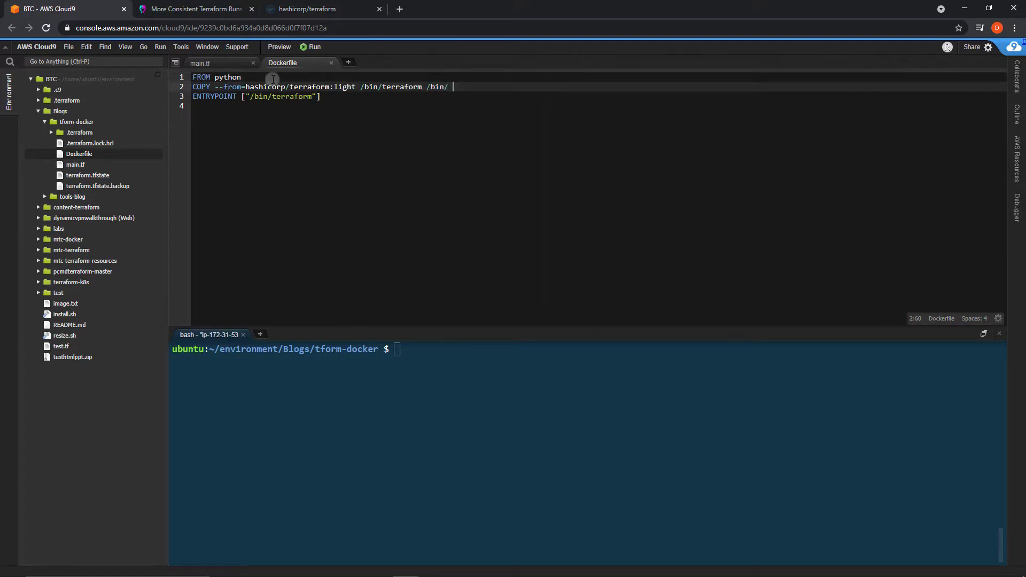
double_click(227, 77)
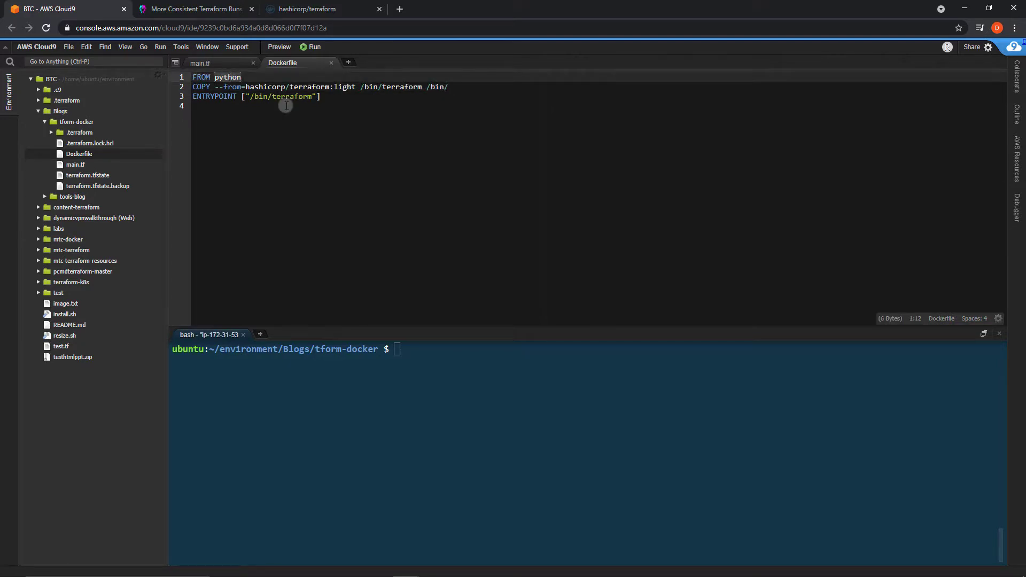
type("jenkins")
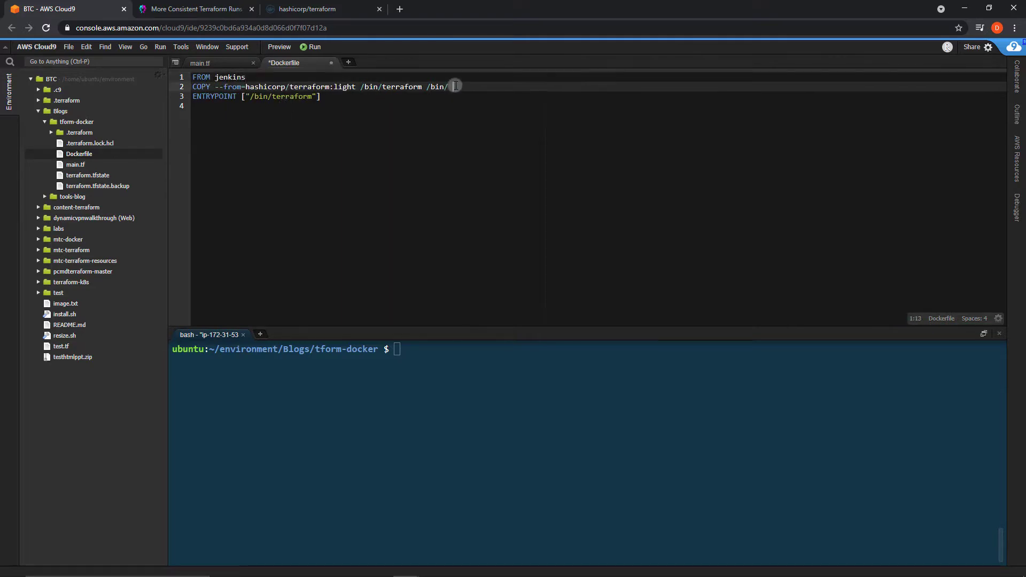
left_click_drag(453, 87, 362, 86)
left_click(278, 87)
left_click(438, 390)
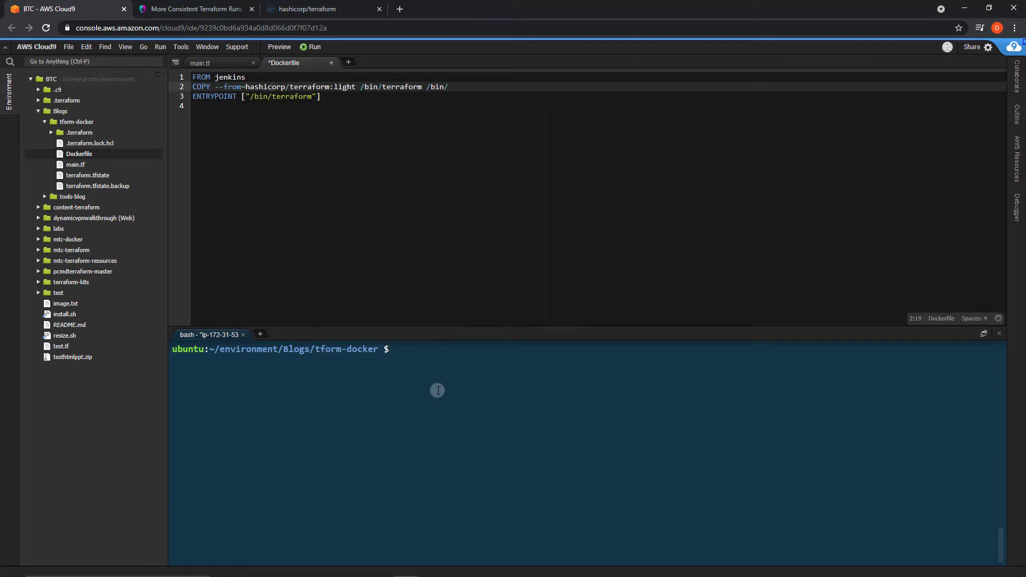